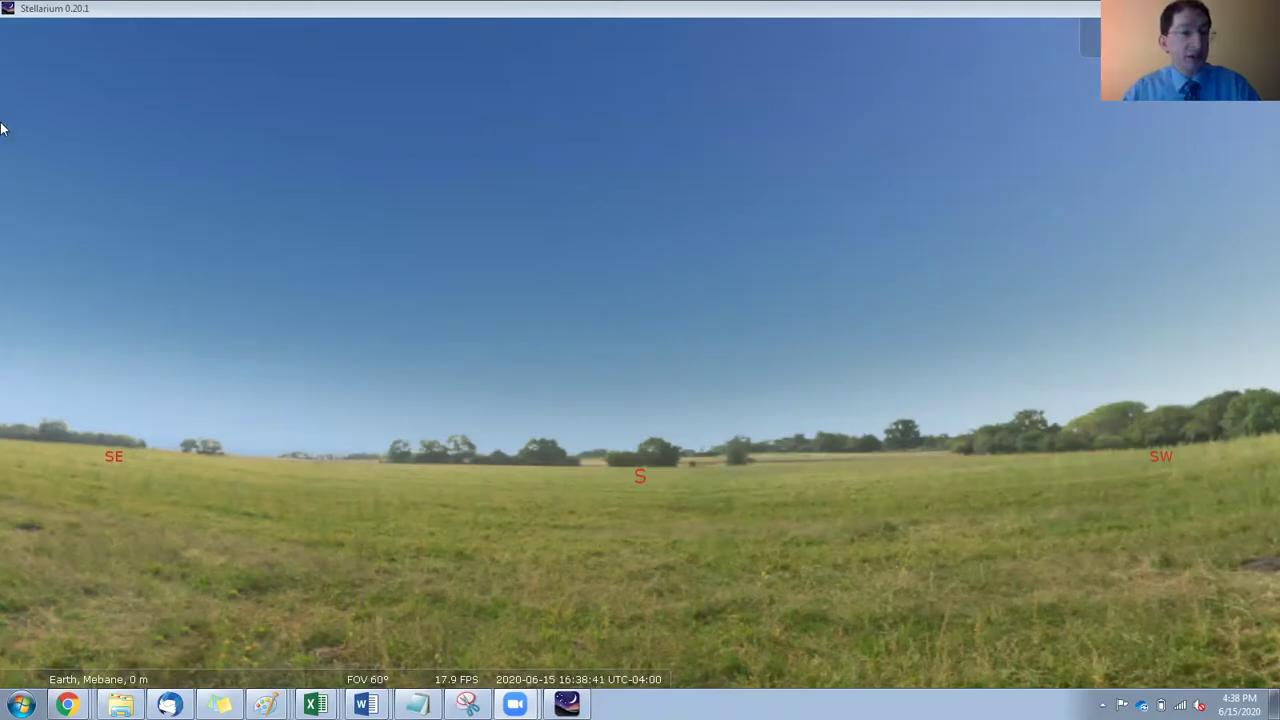
# Search for 'sun' to select and centre the Sun, showing rise 5h58m and set 20h37m.
pyautogui.moveTo(30, 398)
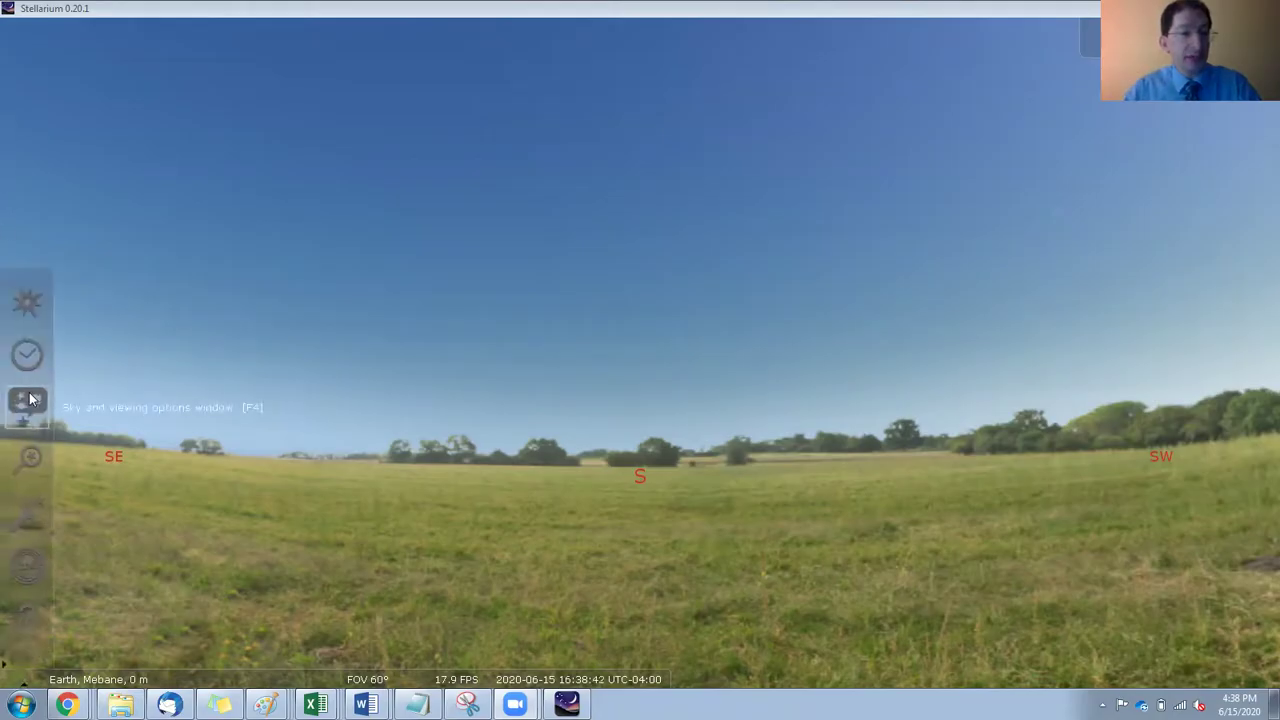
pyautogui.click(28, 462)
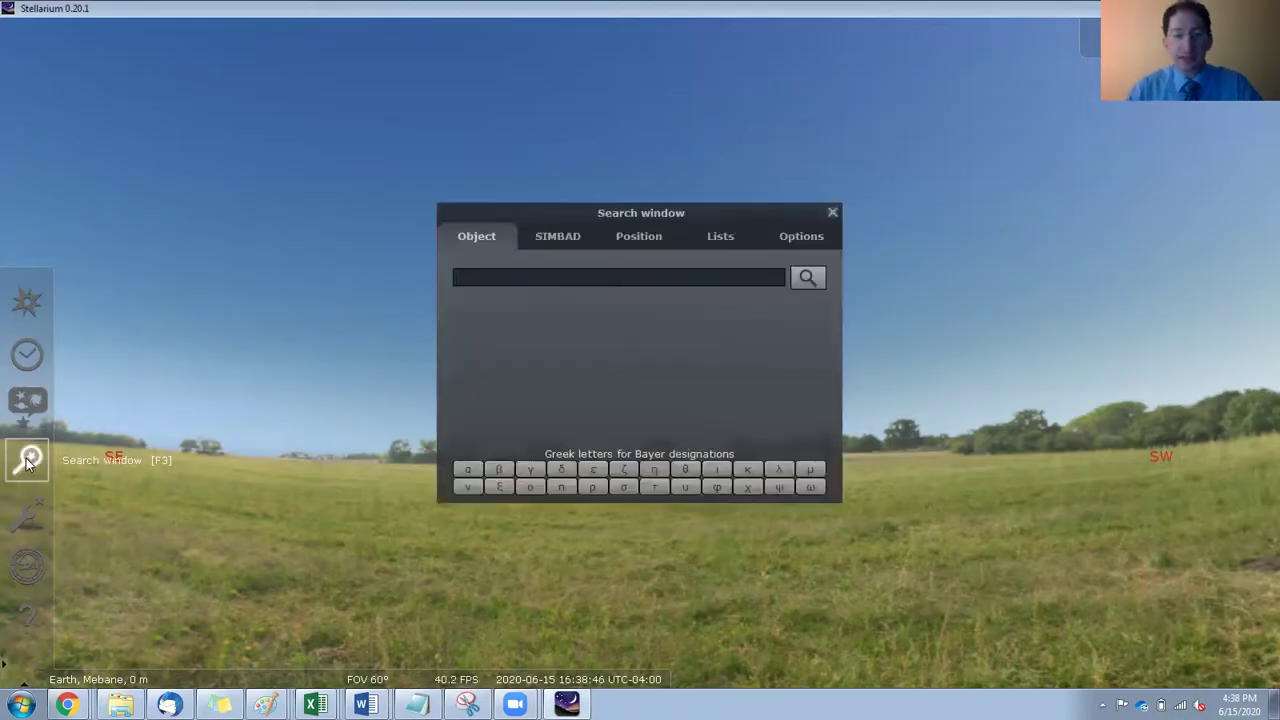
pyautogui.write('sun')
pyautogui.press('Return')
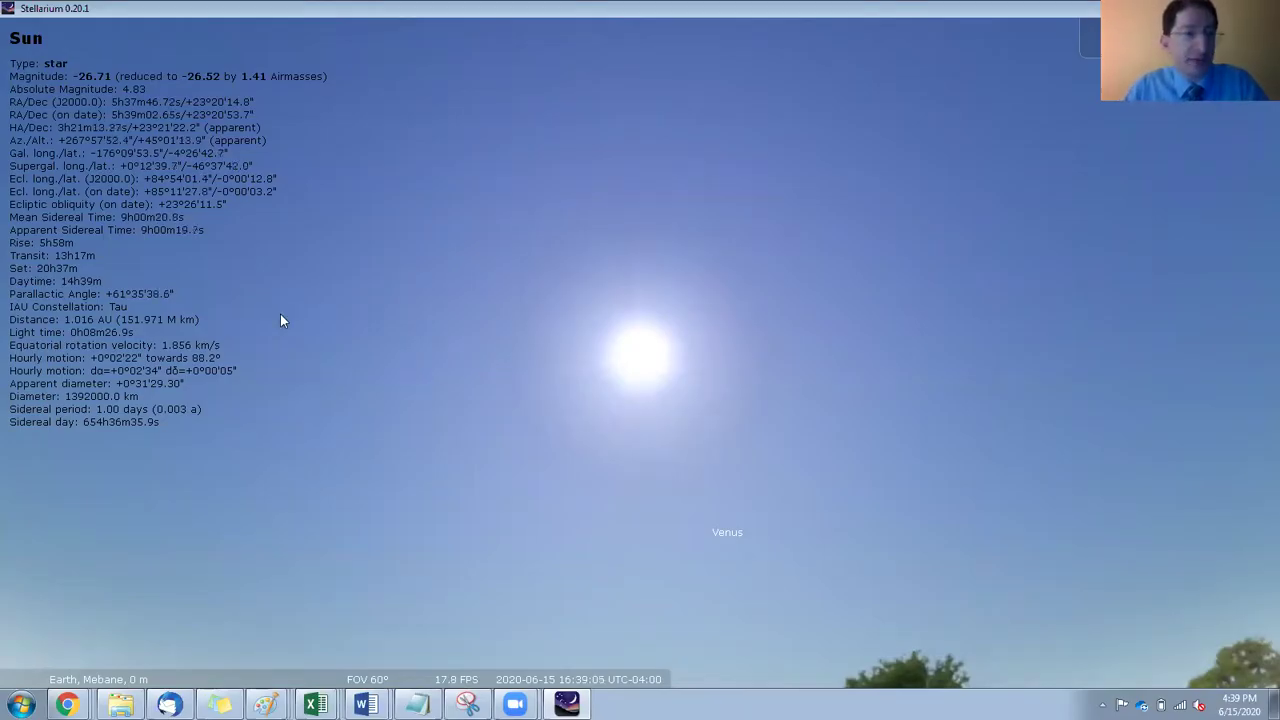
# Set the observing location to Chicago, United States of America, then close the location window.
pyautogui.click(22, 306)
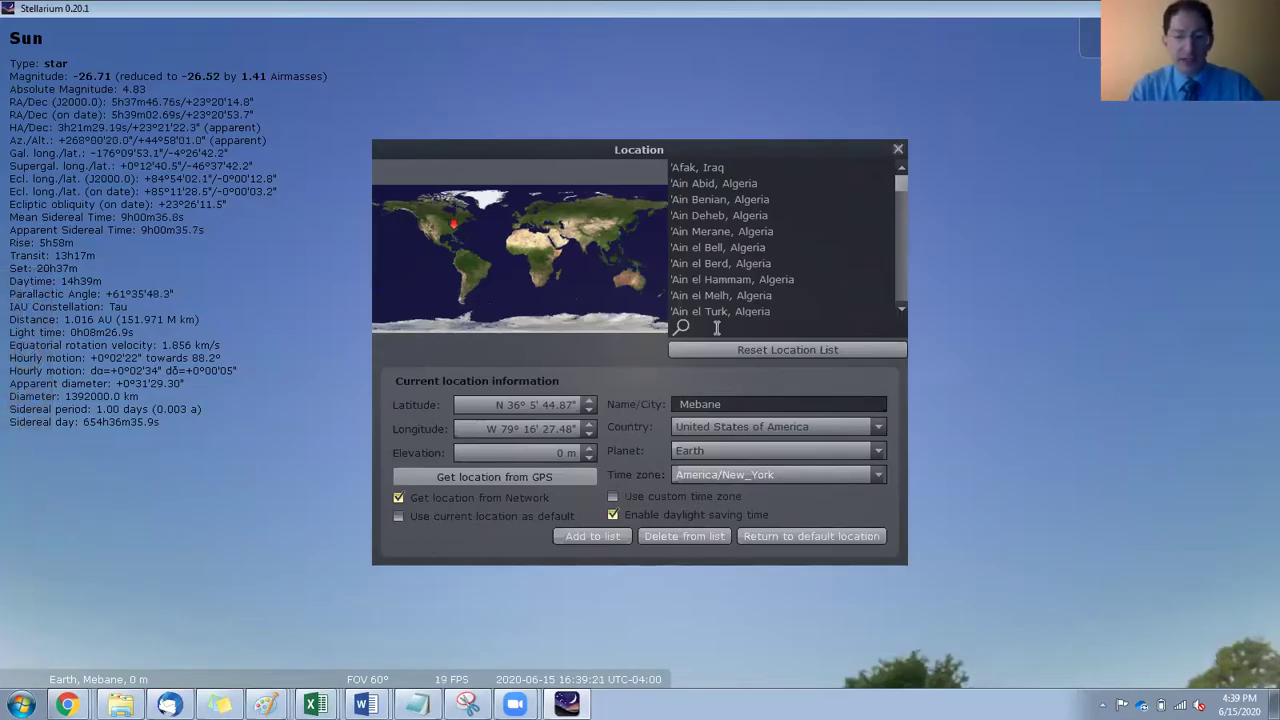
pyautogui.write('chicago')
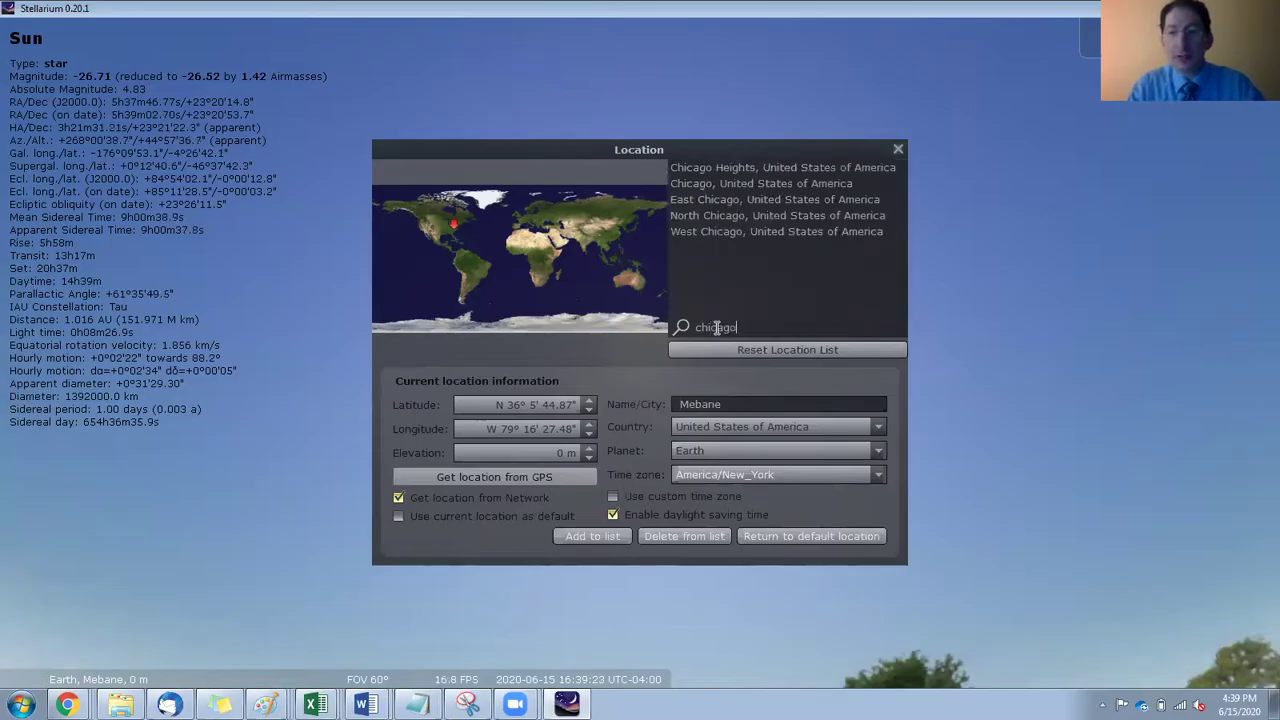
pyautogui.click(731, 183)
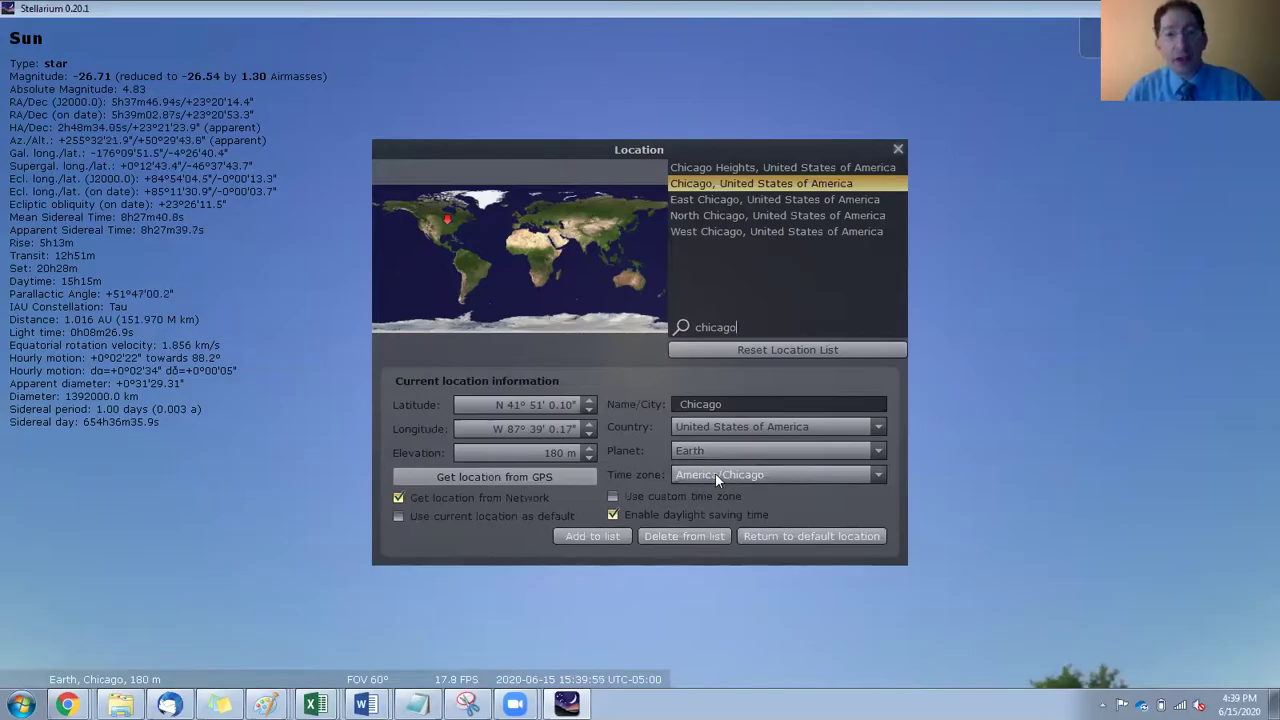
pyautogui.click(898, 149)
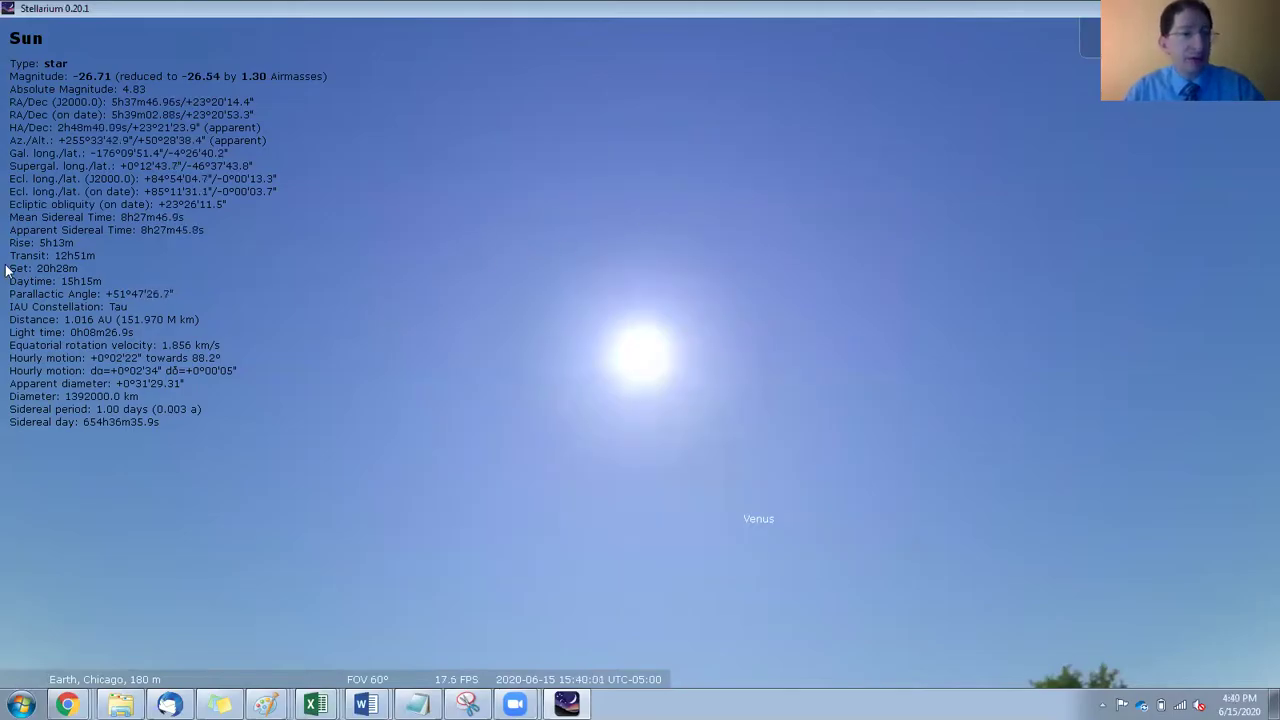
# Set the simulation date to 21 June 2020 in the Date and Time window.
pyautogui.moveTo(10, 300)
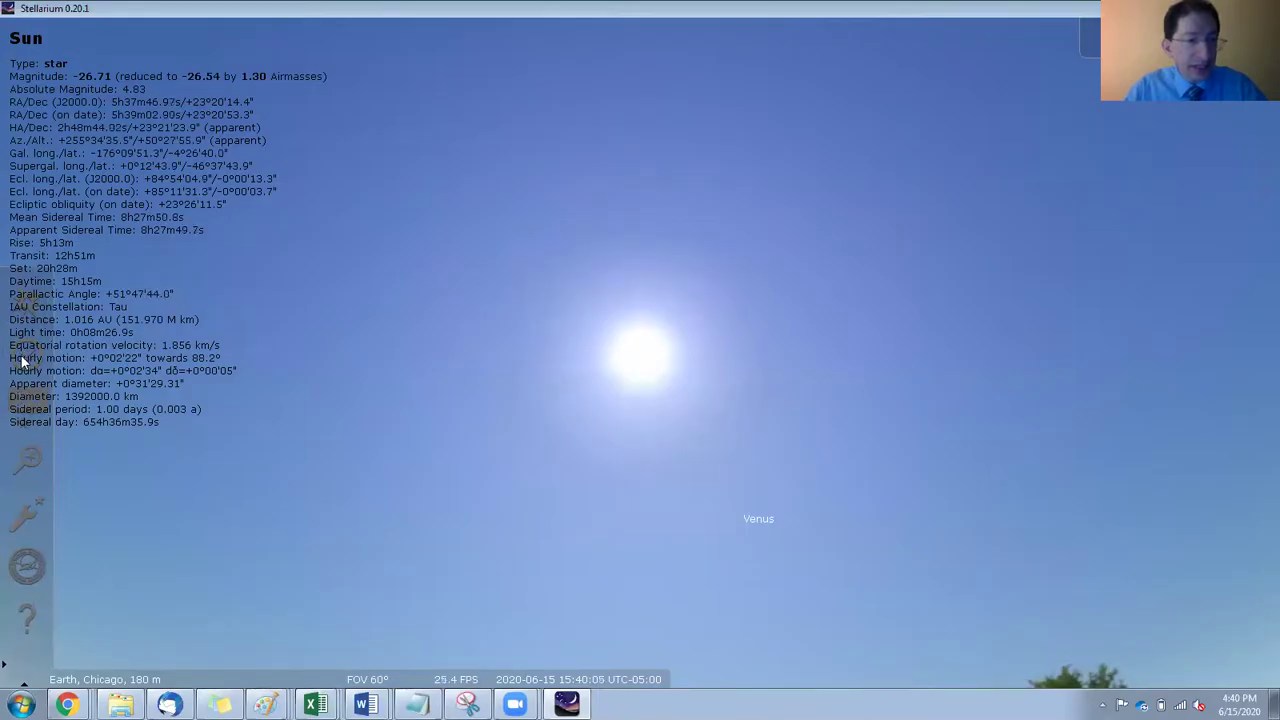
pyautogui.click(17, 360)
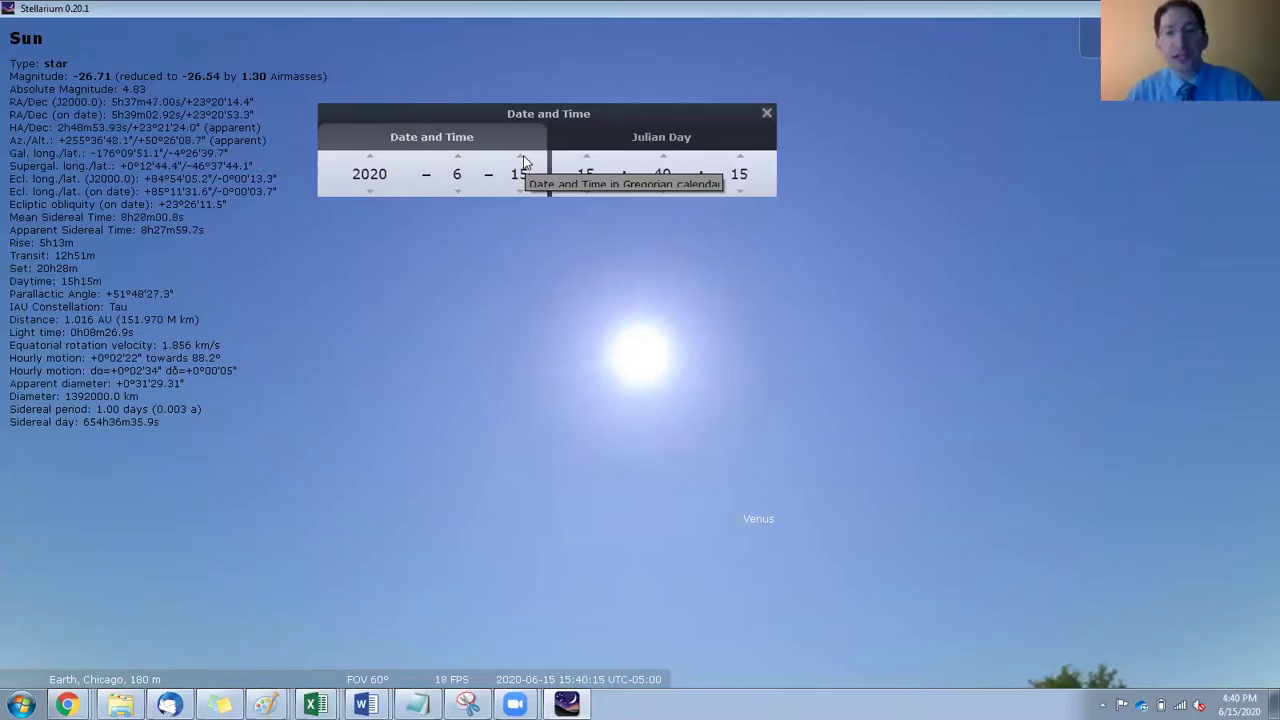
pyautogui.scroll(7, 523, 160)
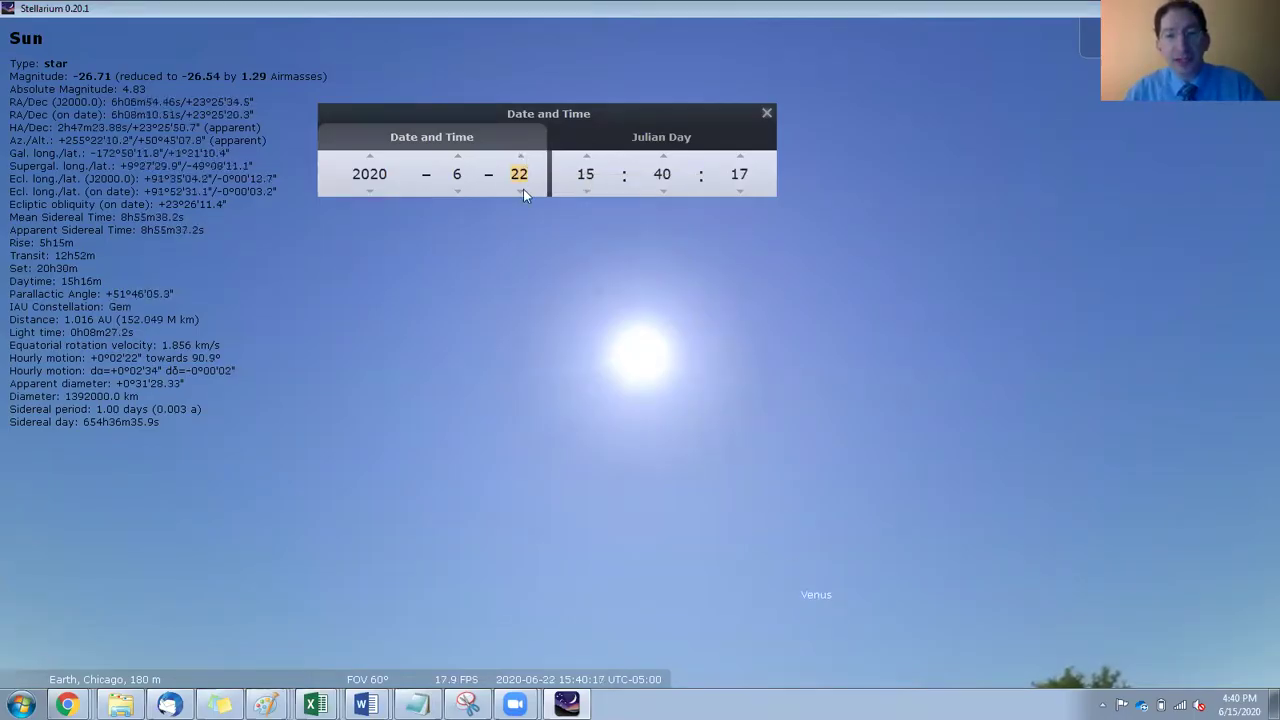
pyautogui.click(521, 190)
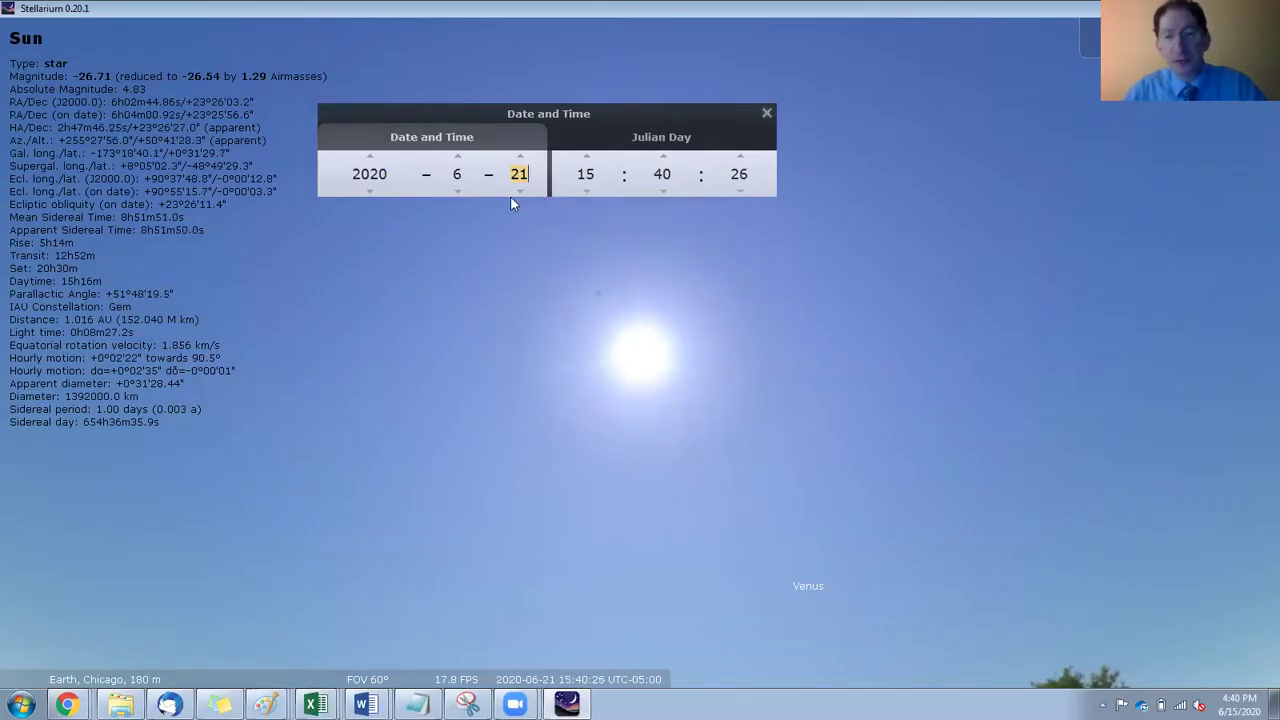
# Step the clock back to about 05:21, lowering the hour to 5 and then the minutes.
pyautogui.click(586, 192)
pyautogui.click(586, 192)
pyautogui.click(586, 192)
pyautogui.click(586, 192)
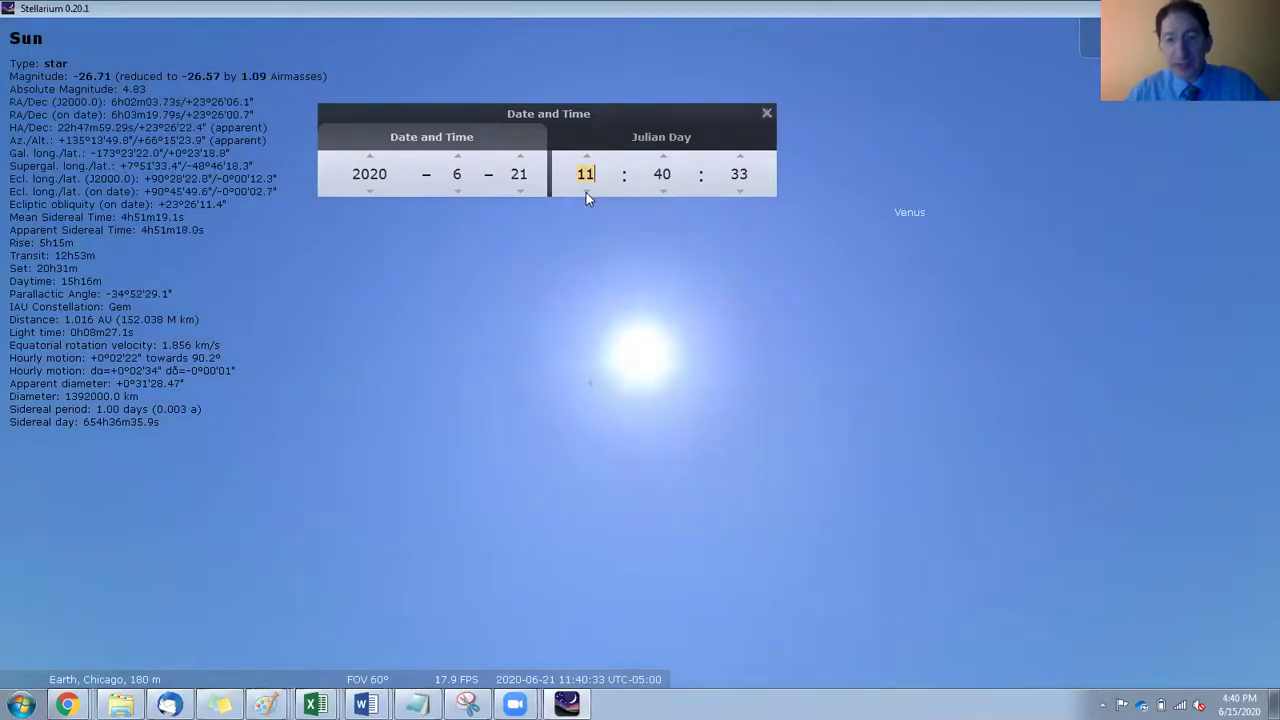
pyautogui.click(586, 192)
pyautogui.click(586, 192)
pyautogui.click(586, 192)
pyautogui.click(586, 192)
pyautogui.click(586, 192)
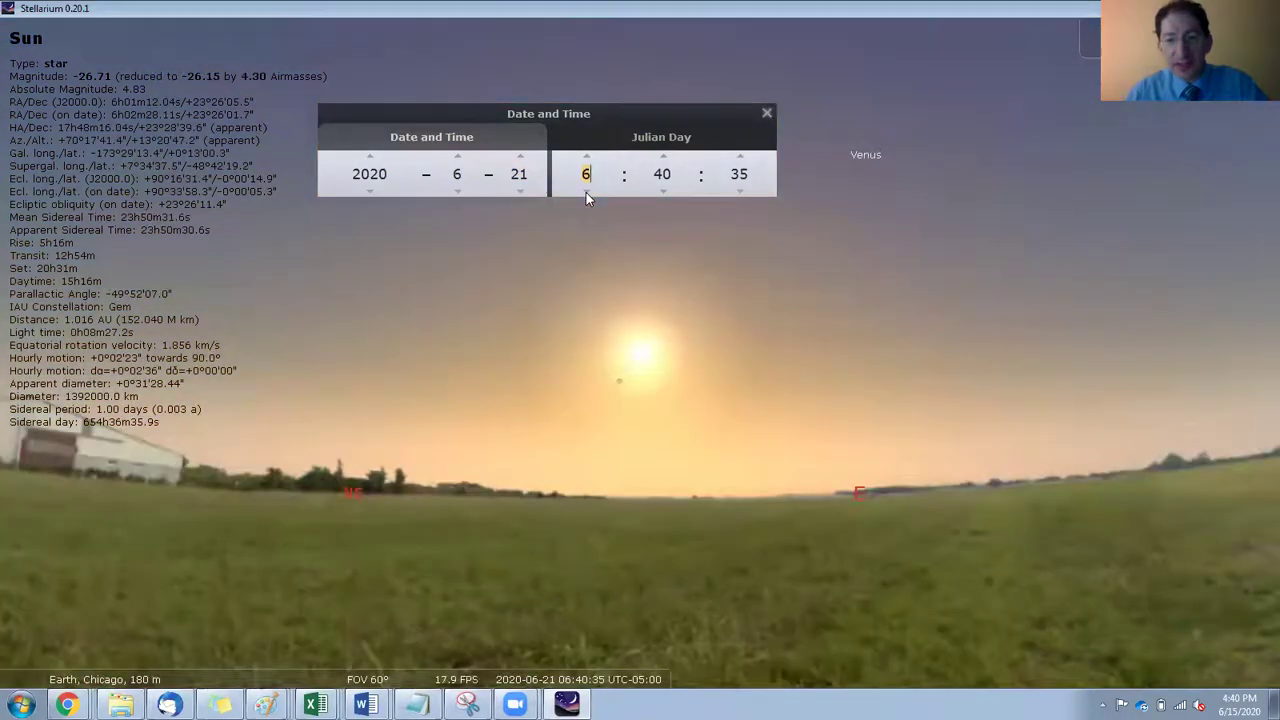
pyautogui.click(586, 192)
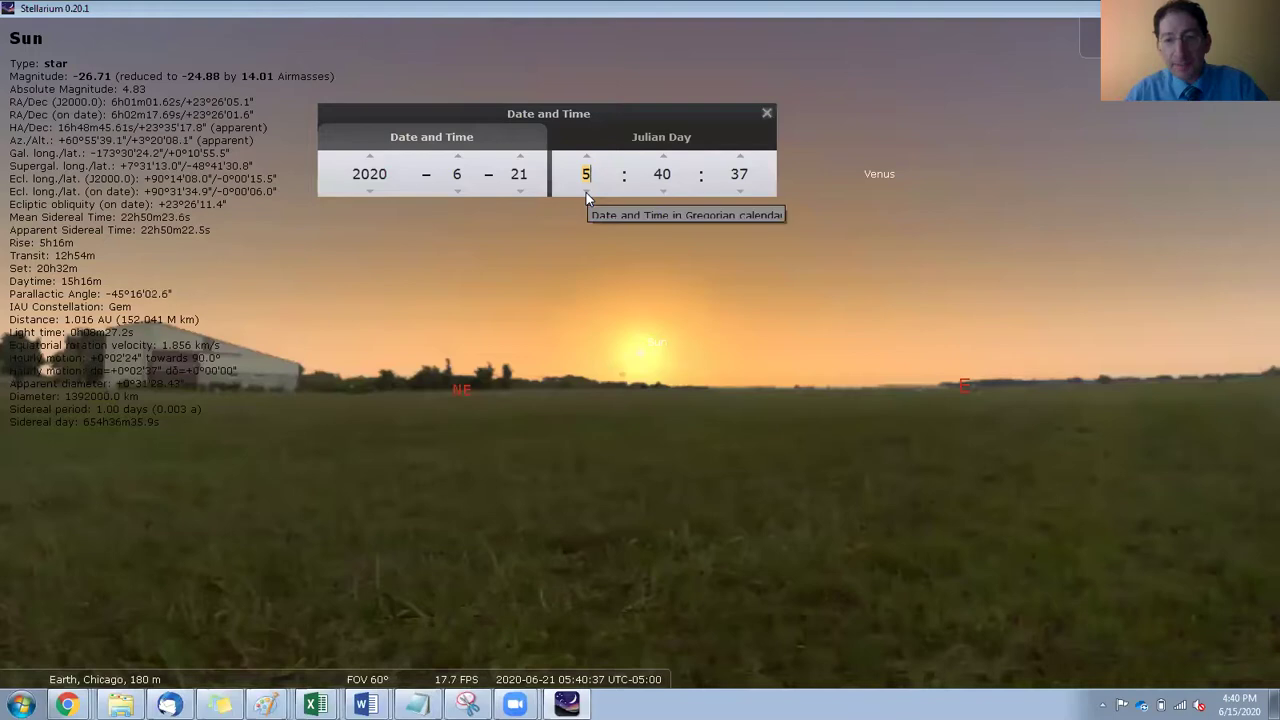
pyautogui.click(664, 192)
pyautogui.scroll(-12, 664, 192)
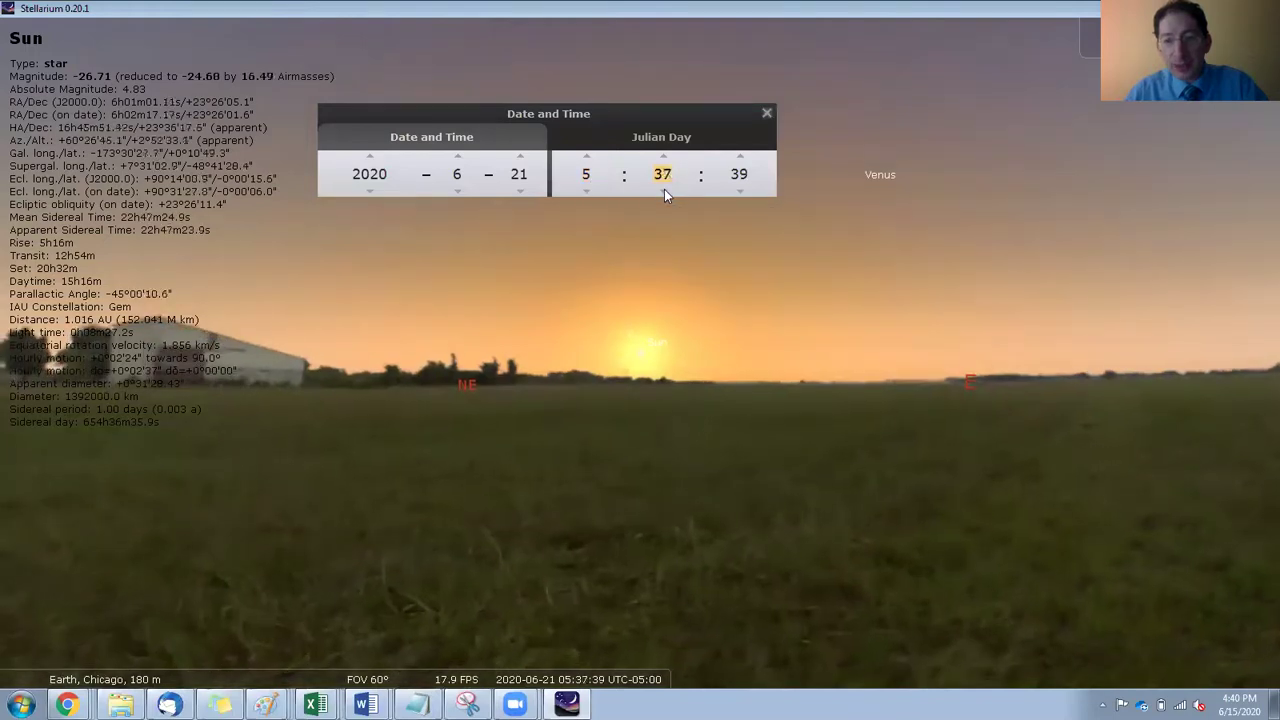
pyautogui.scroll(-6, 664, 193)
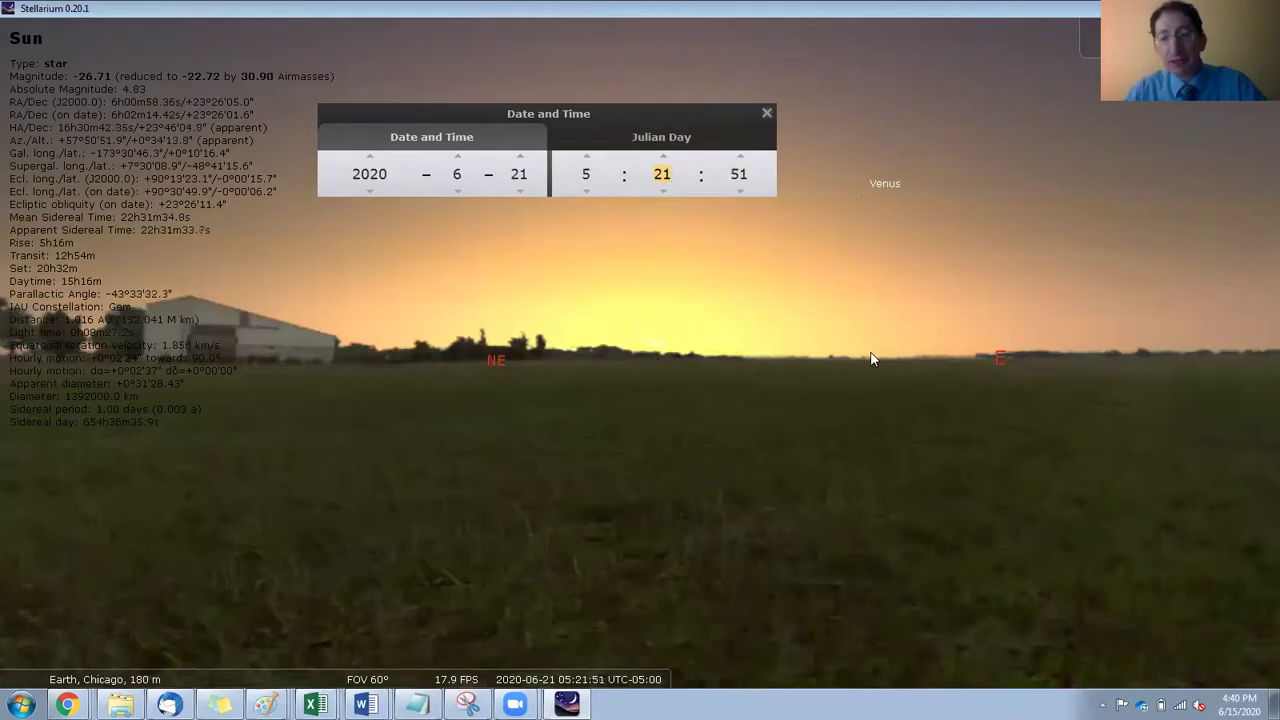
# Nudge the minutes up and down until the Sun touches the horizon at 05:23.
pyautogui.click(664, 157)
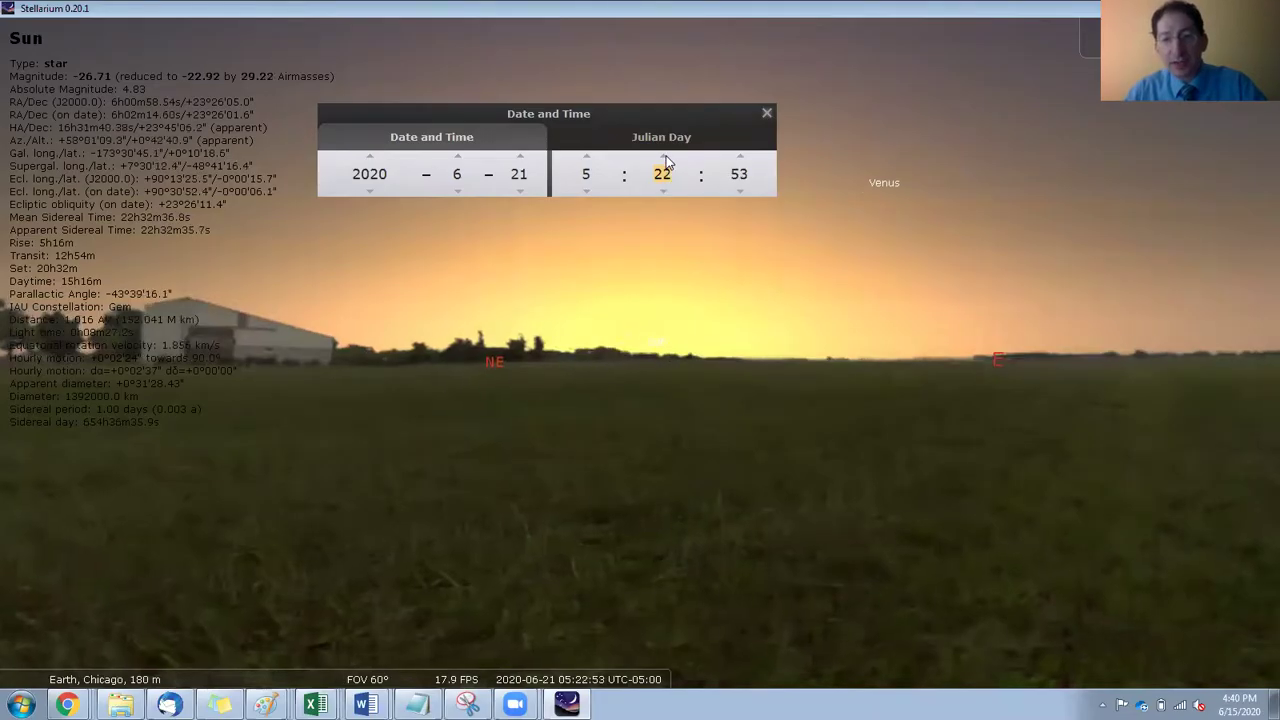
pyautogui.scroll(13, 667, 160)
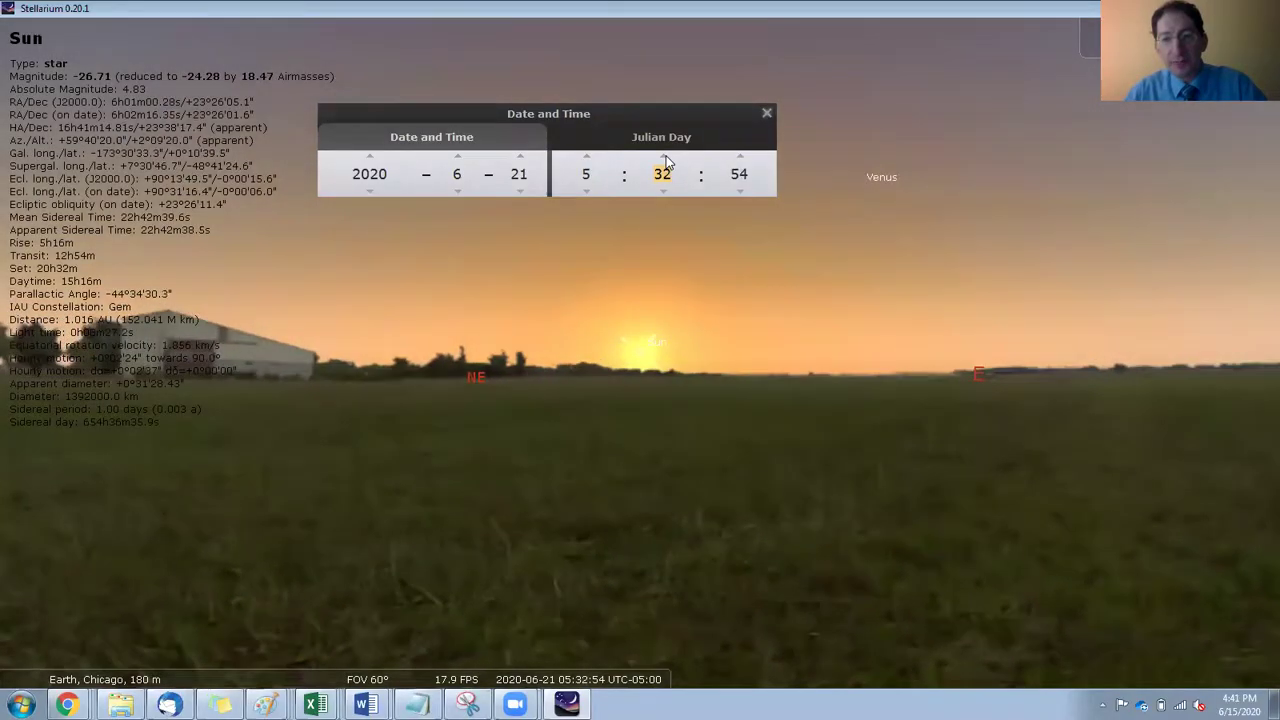
pyautogui.scroll(13, 667, 160)
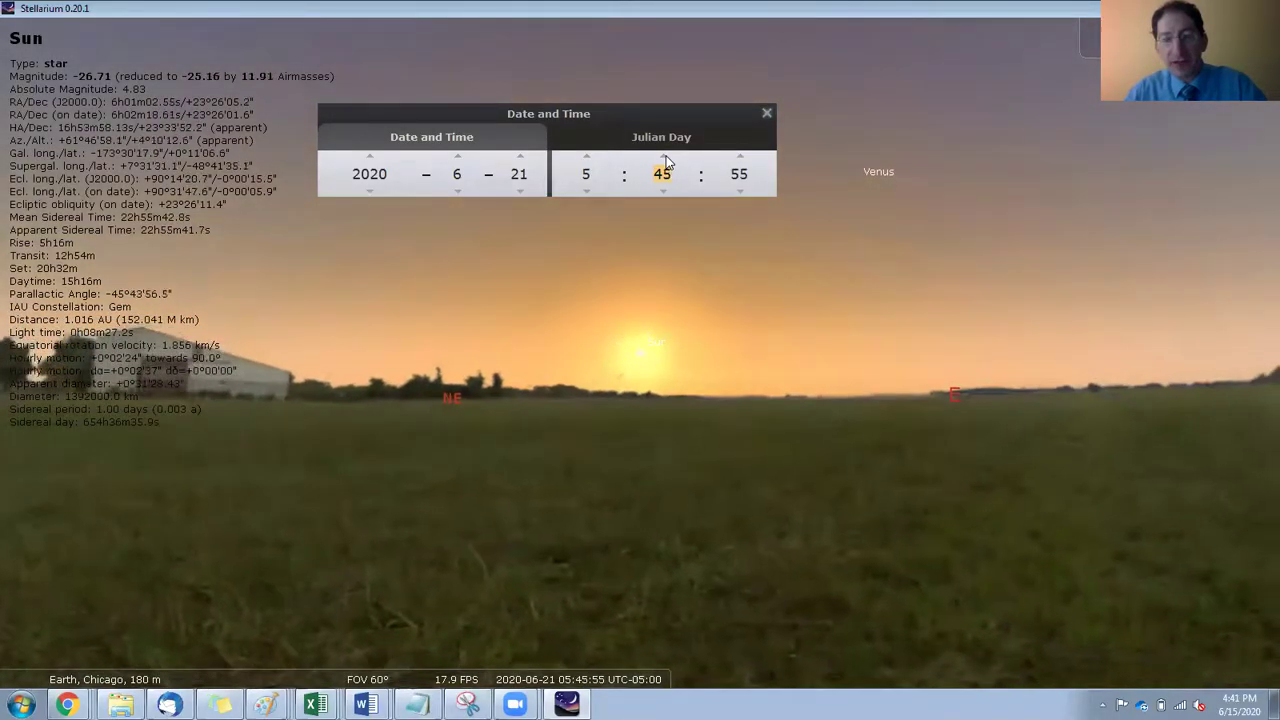
pyautogui.scroll(5, 667, 160)
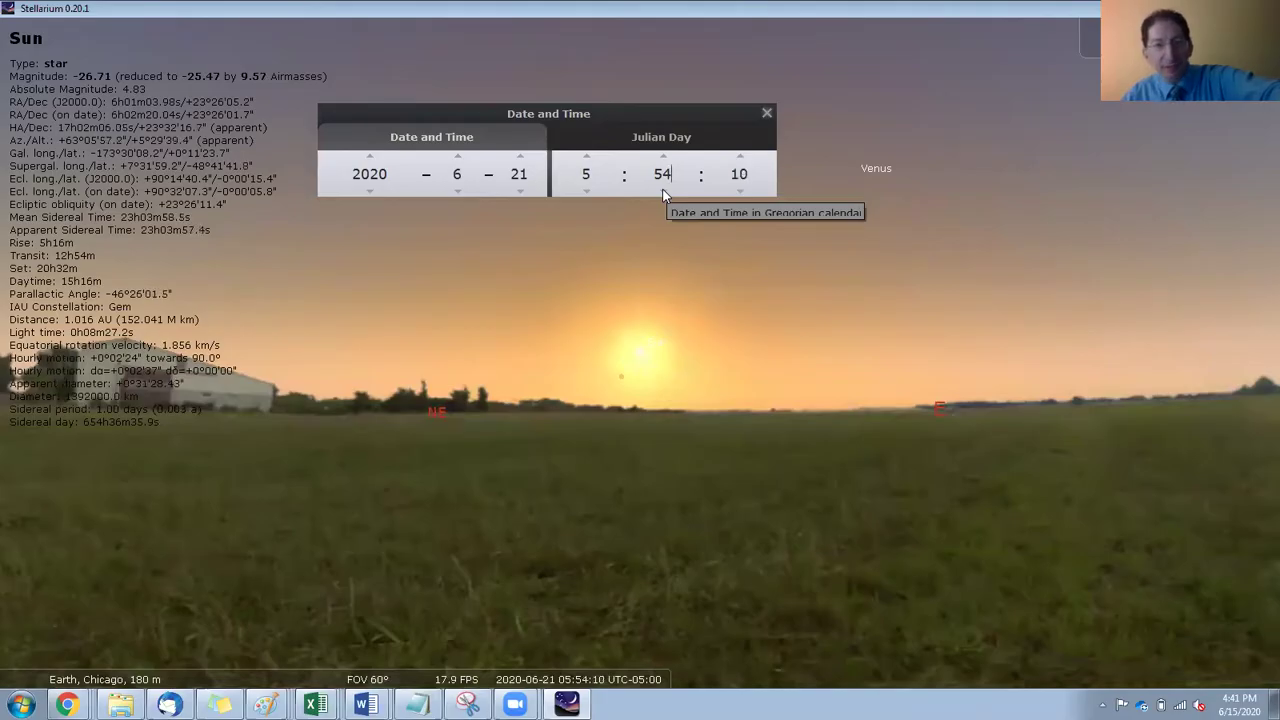
pyautogui.scroll(-6, 663, 195)
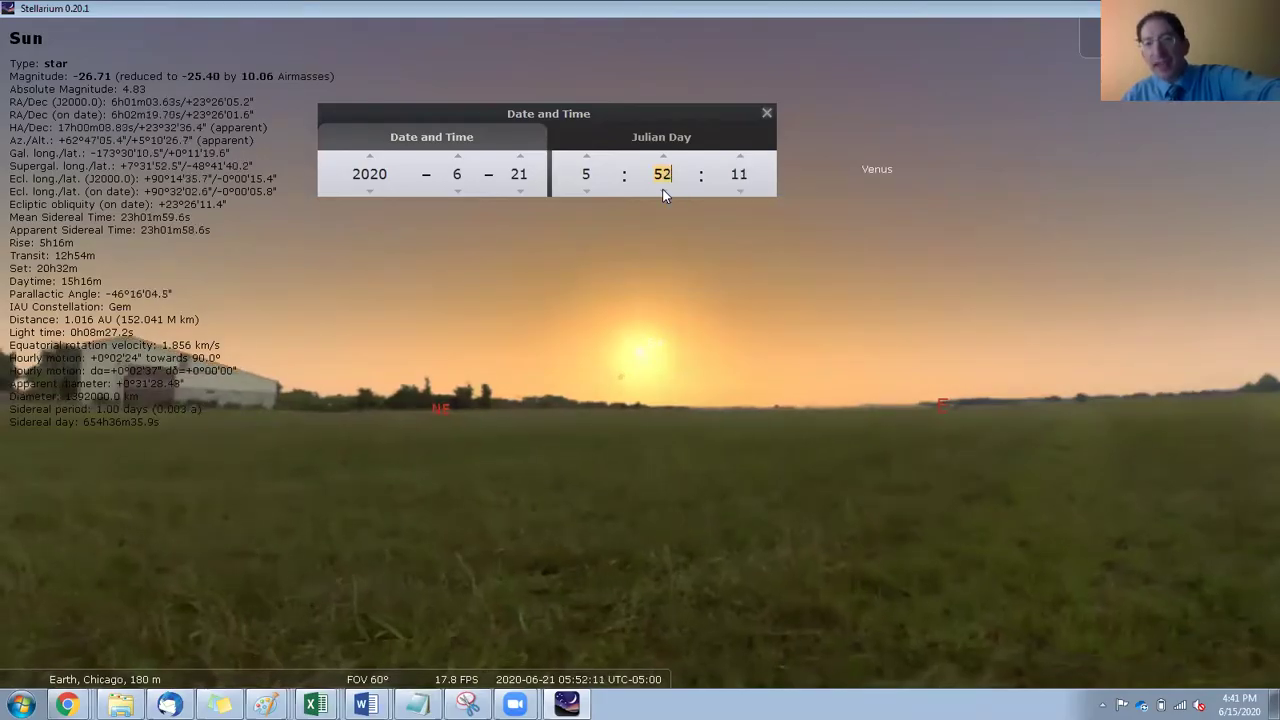
pyautogui.scroll(-3, 663, 195)
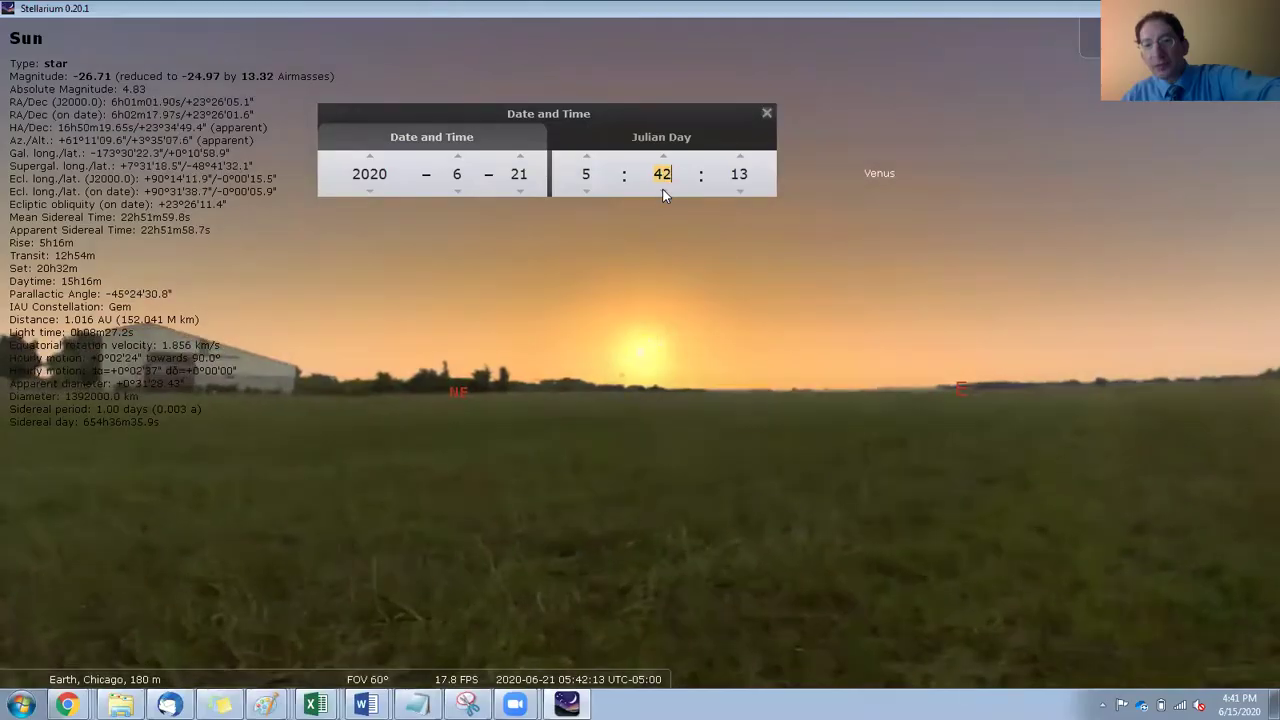
pyautogui.scroll(-8, 663, 190)
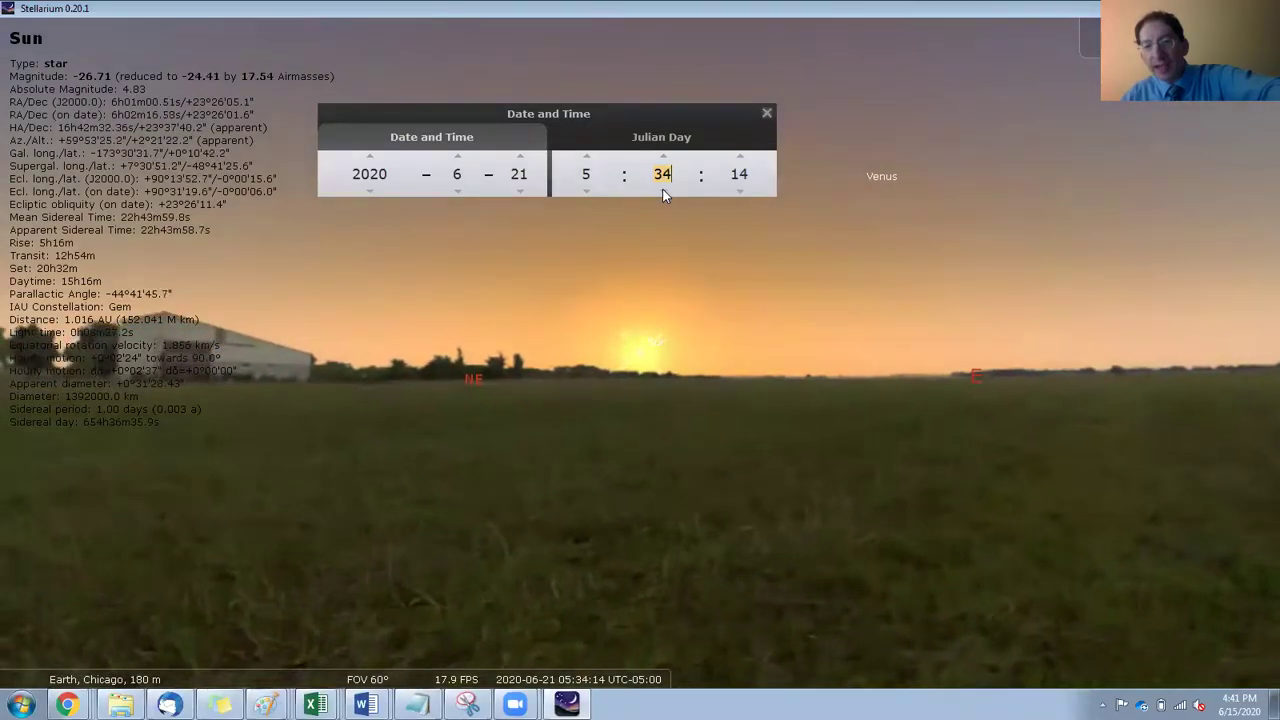
pyautogui.scroll(-7, 663, 195)
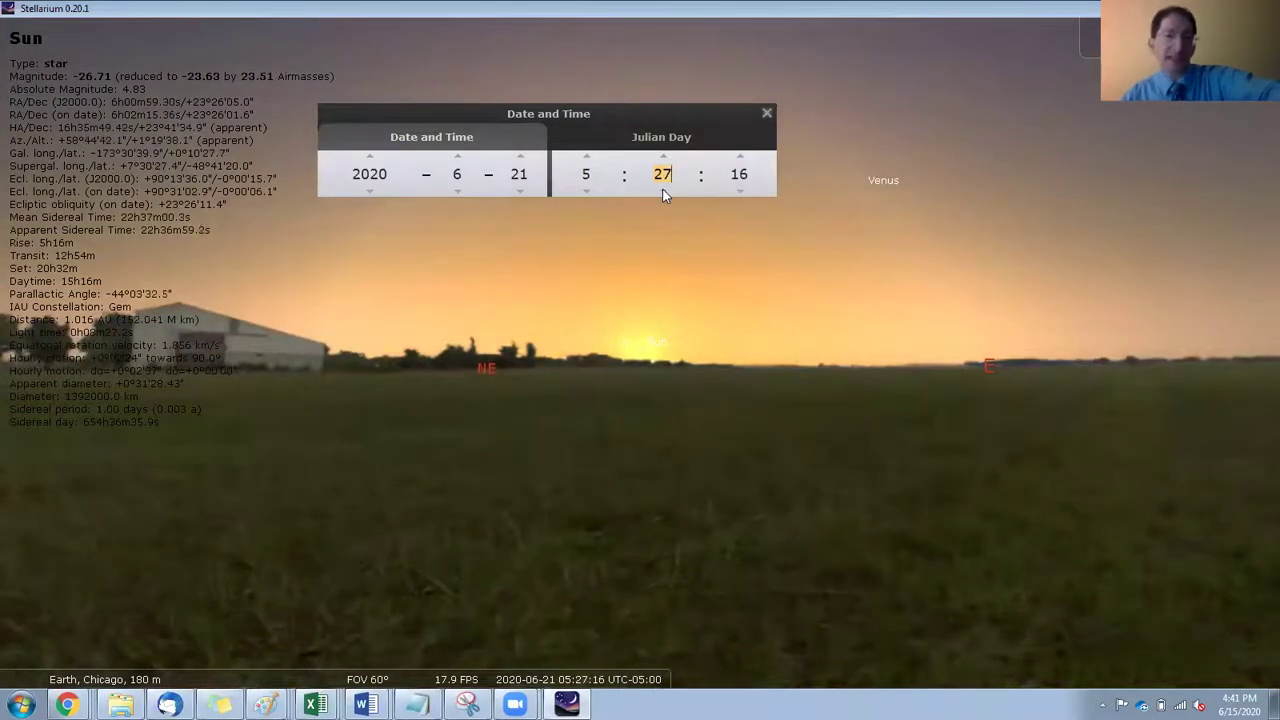
pyautogui.scroll(-4, 663, 195)
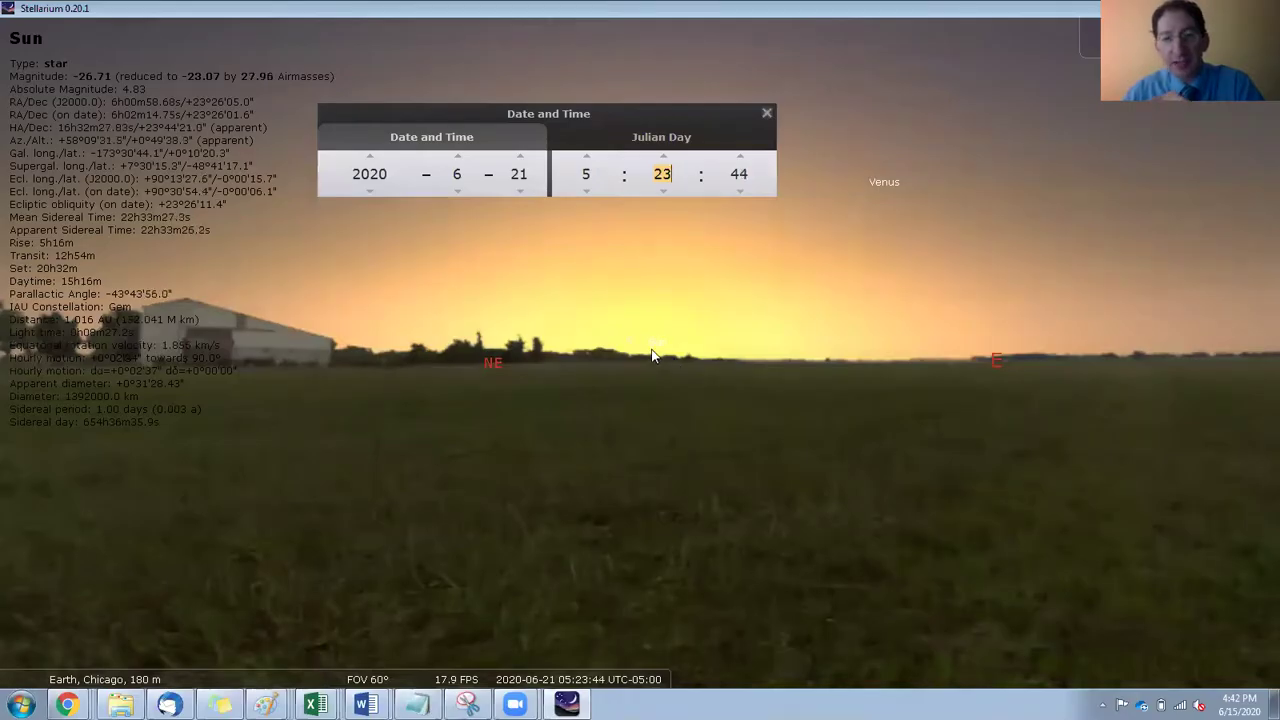
# Step the minutes back to 05:19, the sunrise moment, with the Sun at about +0°12′.
pyautogui.scroll(5, 648, 357)
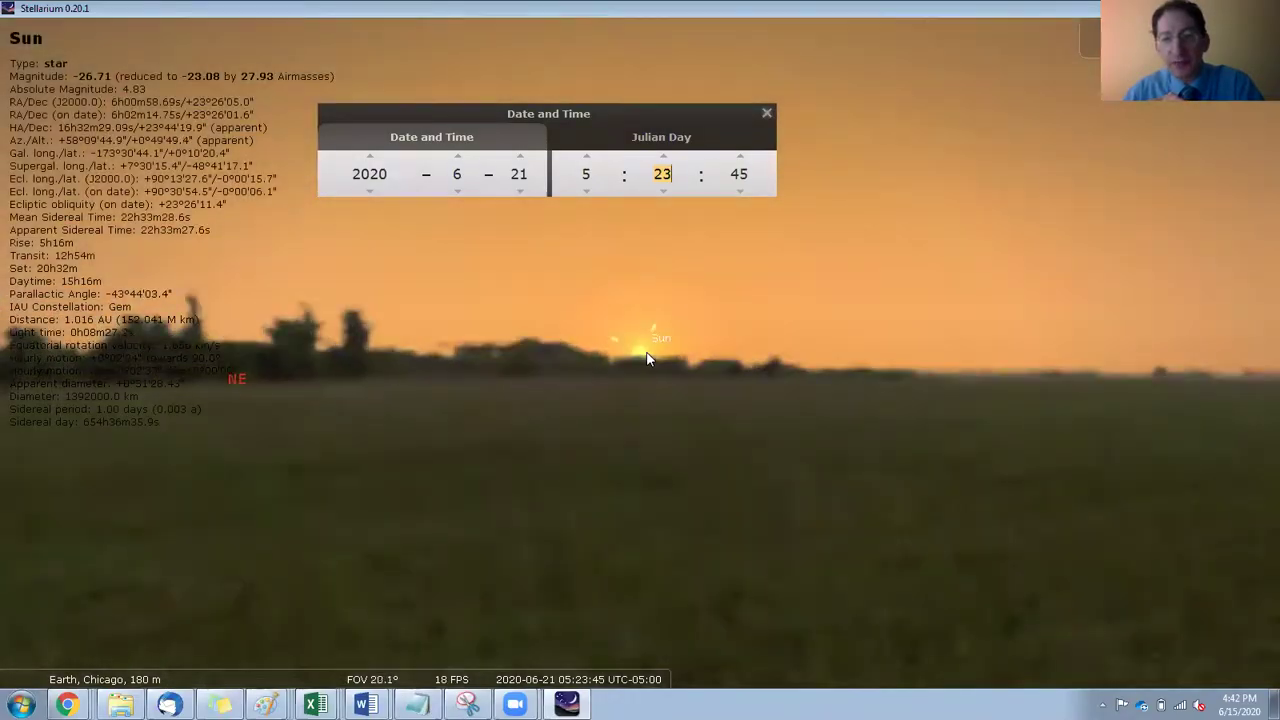
pyautogui.scroll(2, 646, 358)
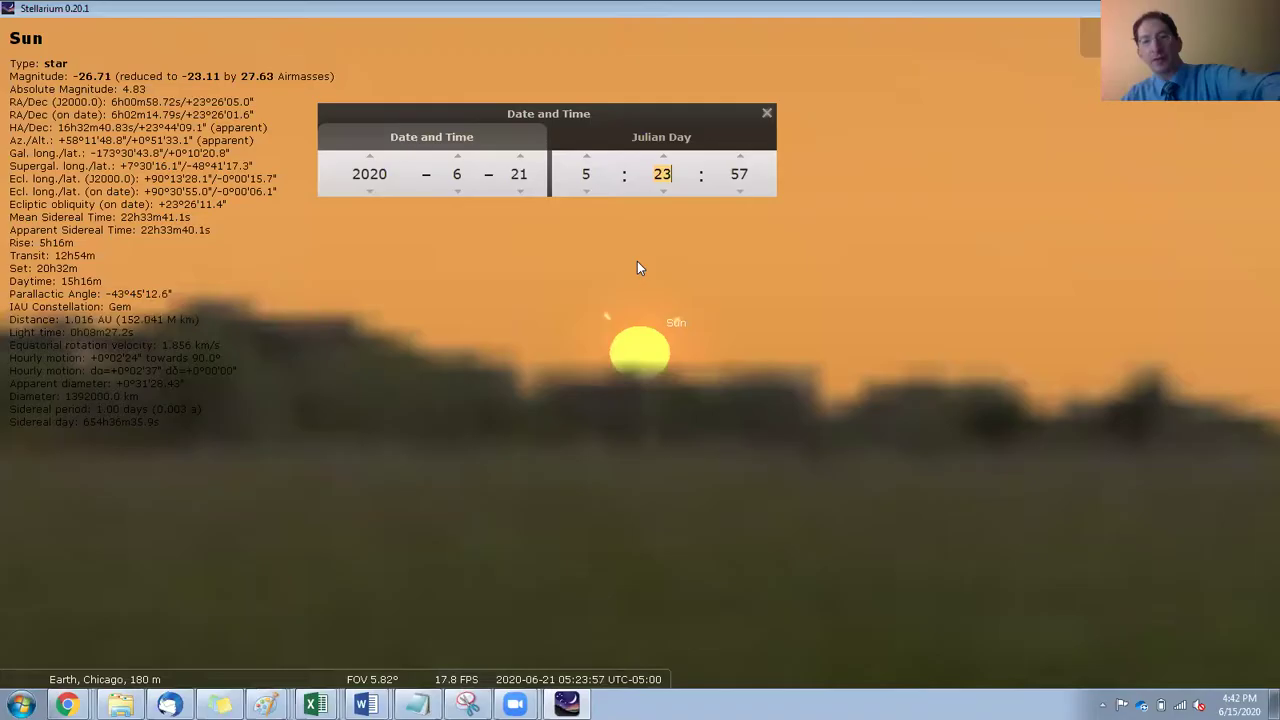
pyautogui.click(663, 193)
pyautogui.click(663, 193)
pyautogui.click(663, 193)
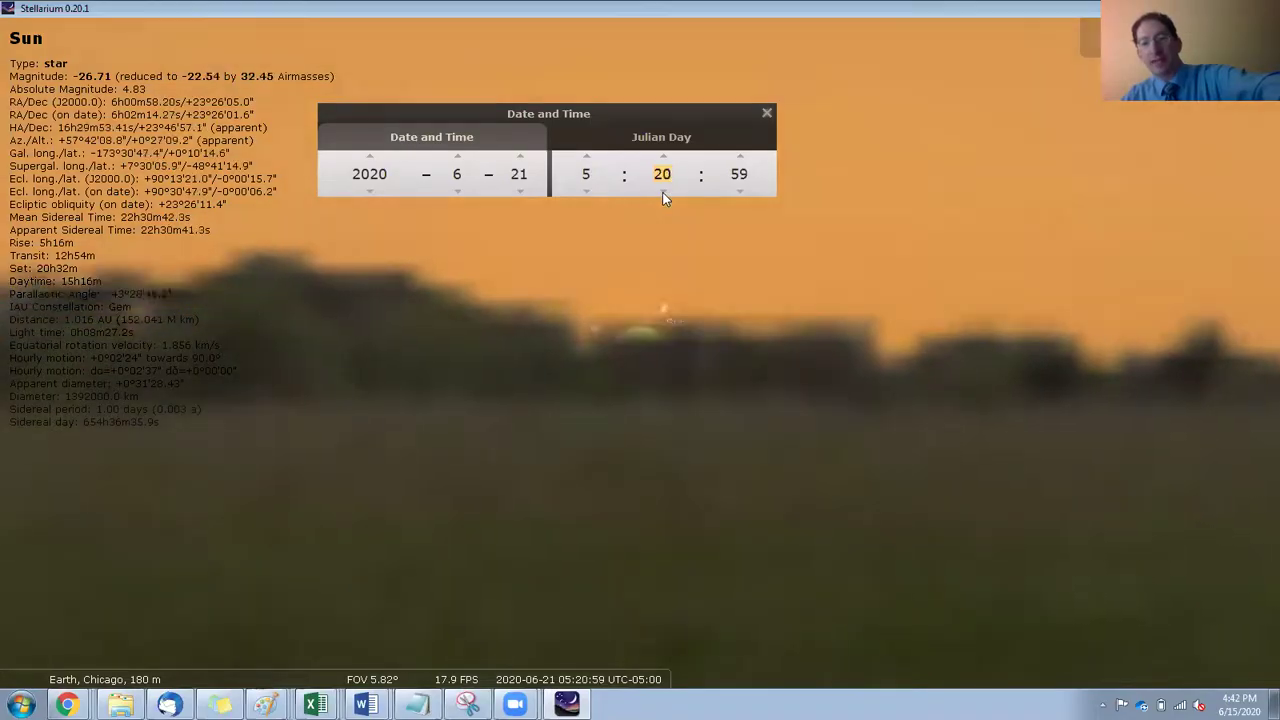
pyautogui.click(663, 193)
pyautogui.click(663, 193)
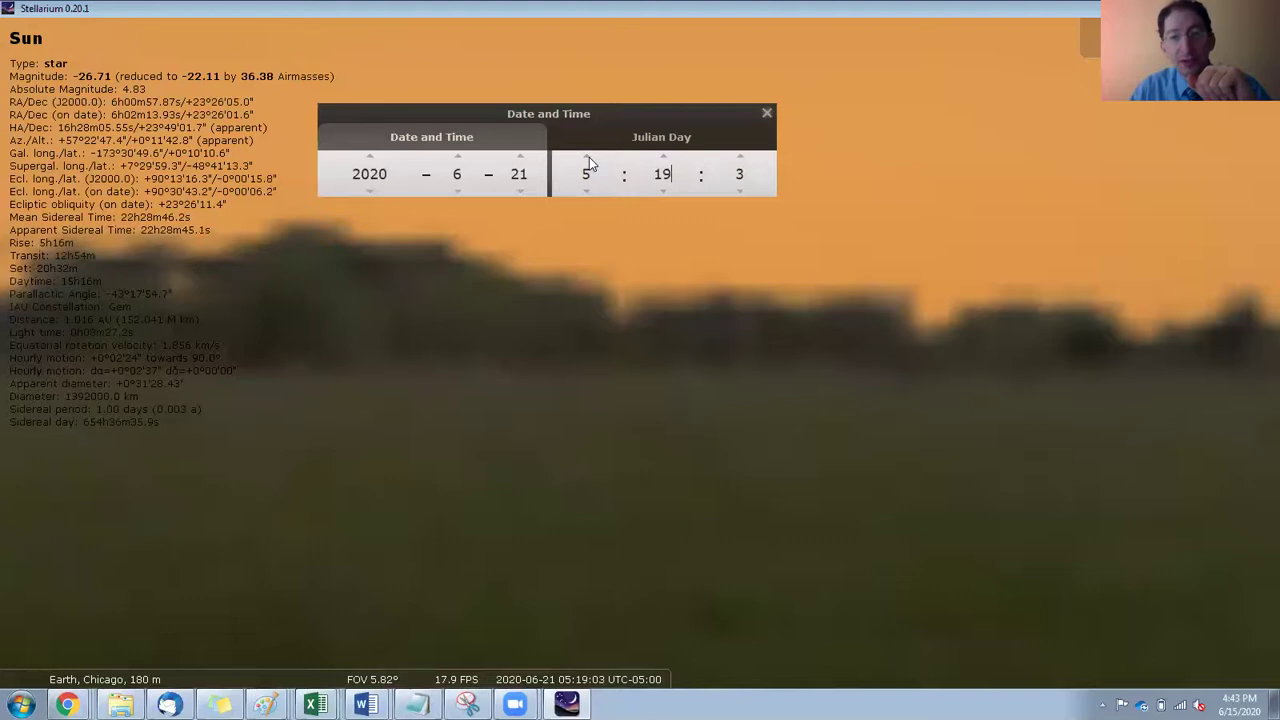
# Move the clock to about 20:16, with the hour set to 20 and the minutes to 16.
pyautogui.scroll(6, 589, 160)
pyautogui.scroll(9, 589, 160)
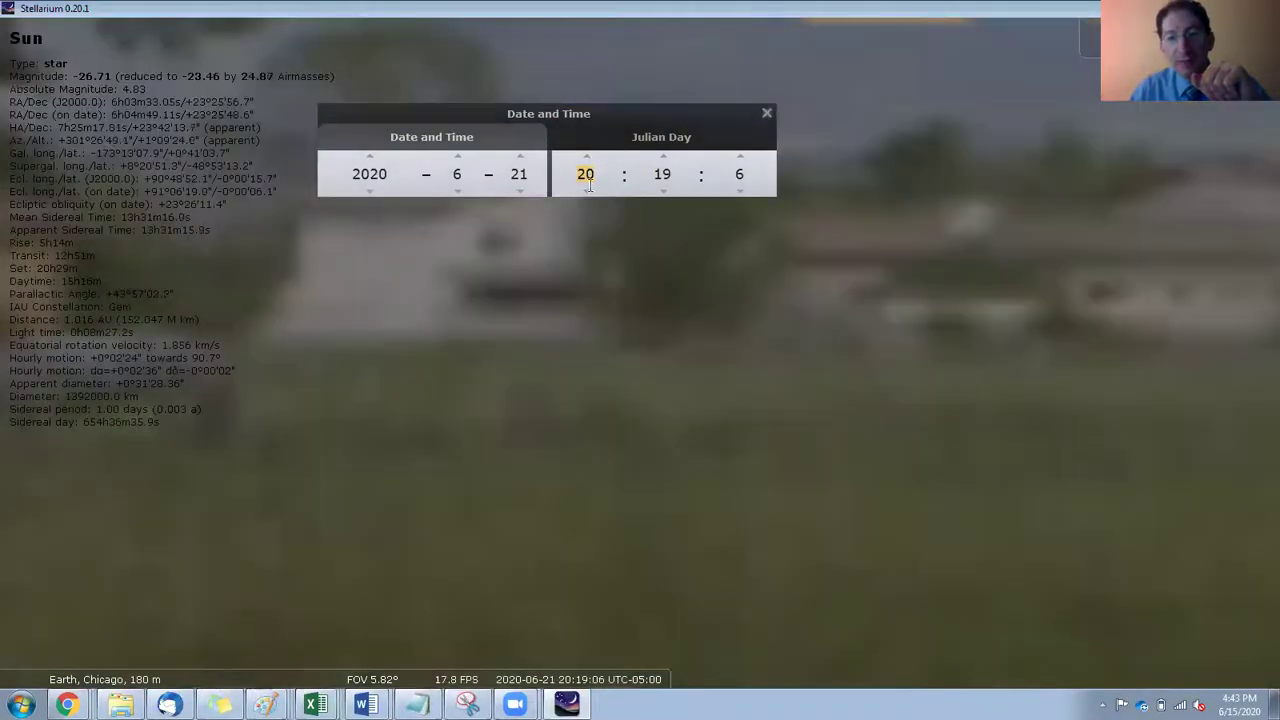
pyautogui.click(587, 190)
pyautogui.click(587, 190)
pyautogui.scroll(-5, 616, 333)
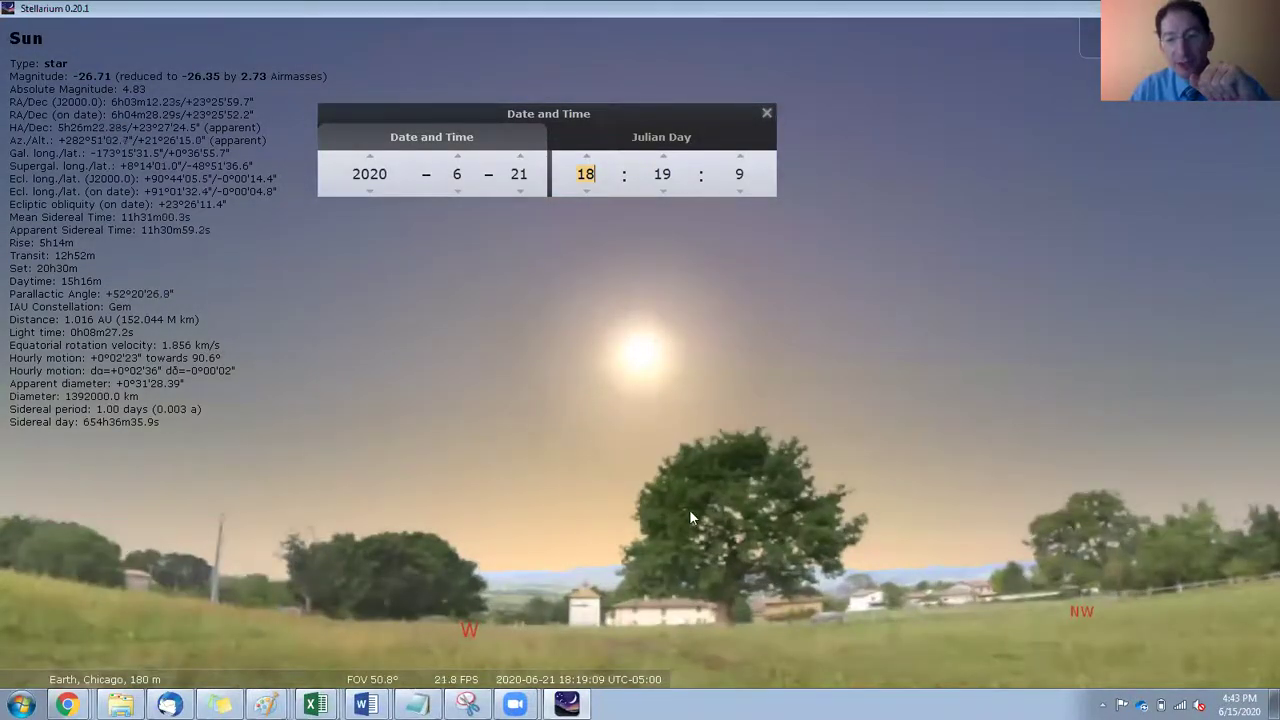
pyautogui.click(587, 157)
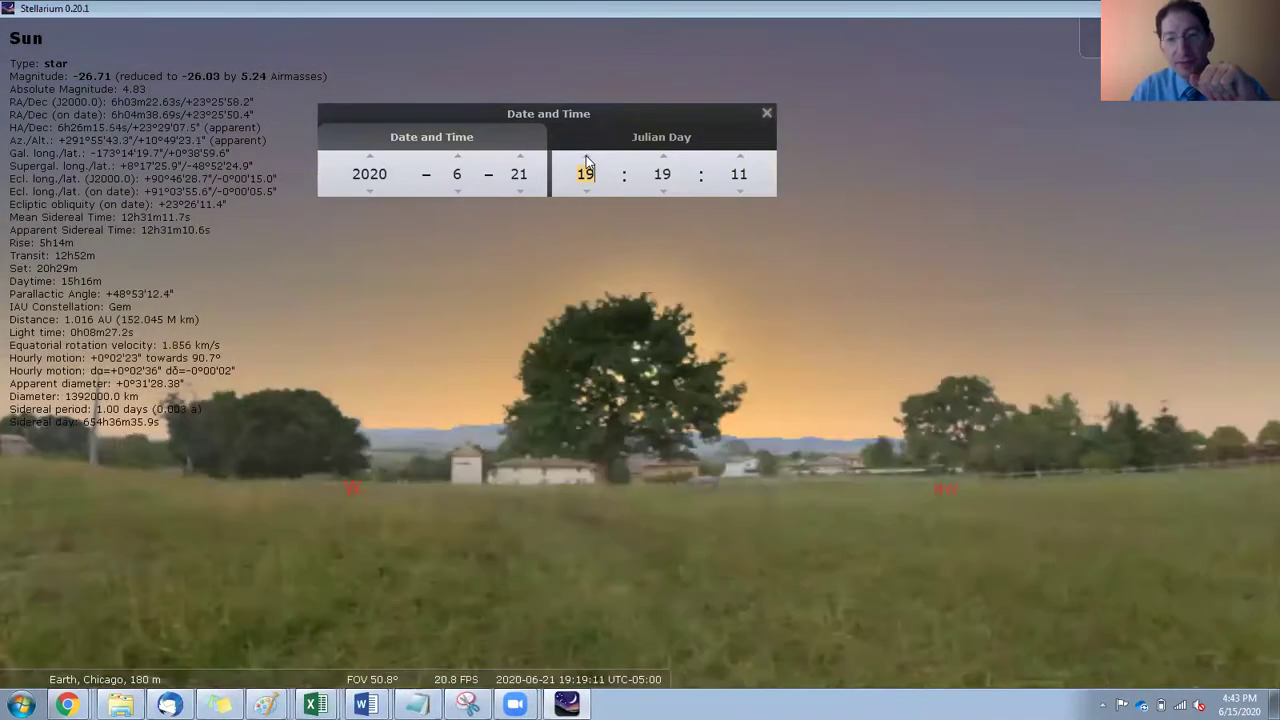
pyautogui.click(586, 191)
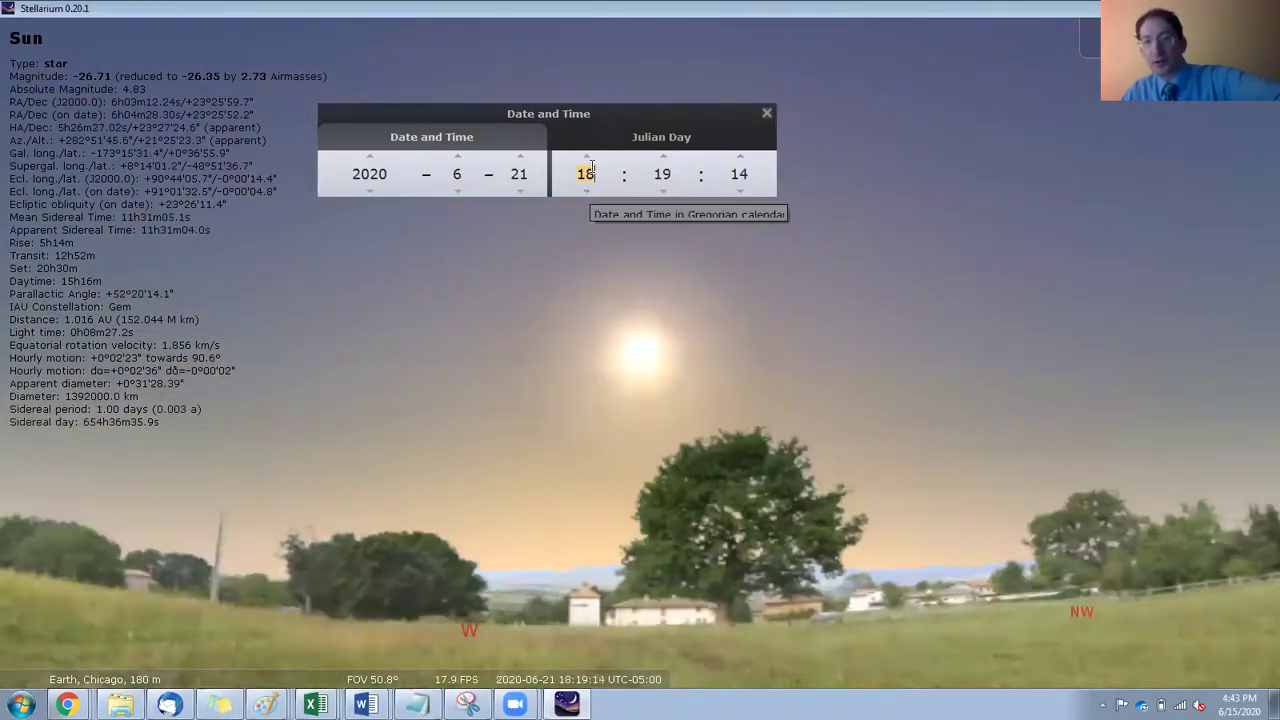
pyautogui.doubleClick(587, 160)
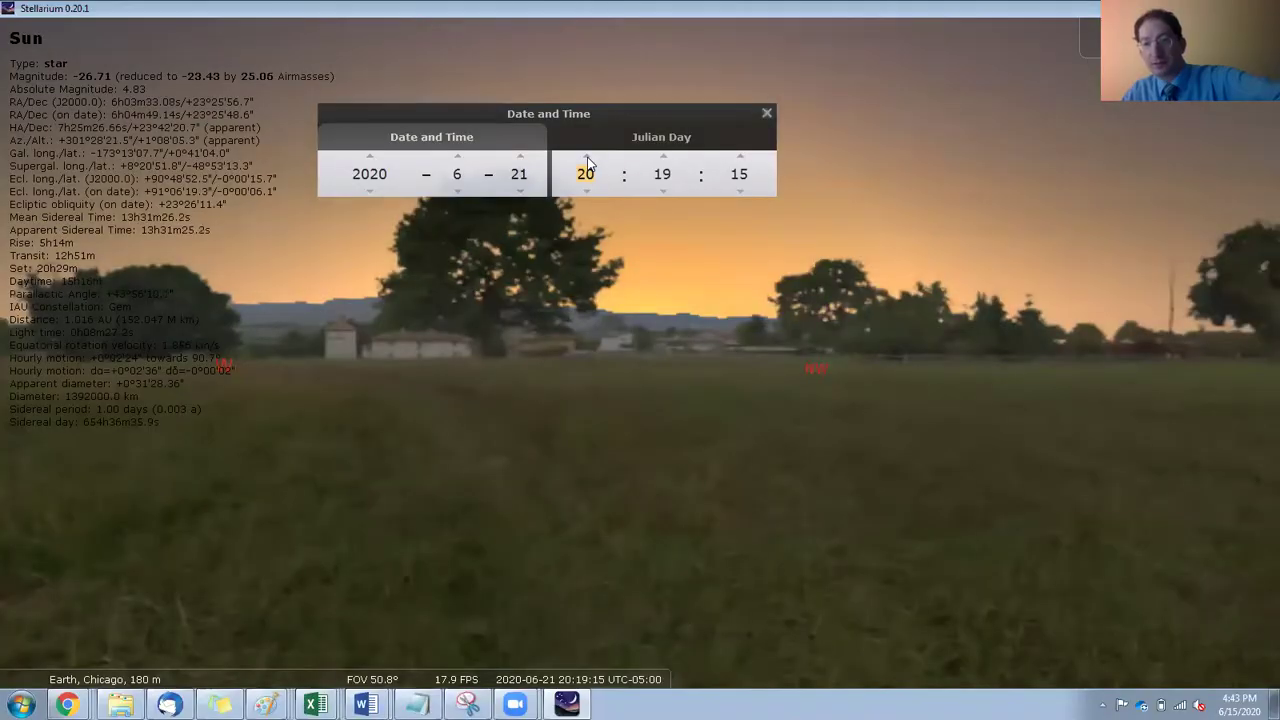
pyautogui.click(664, 195)
pyautogui.doubleClick(665, 195)
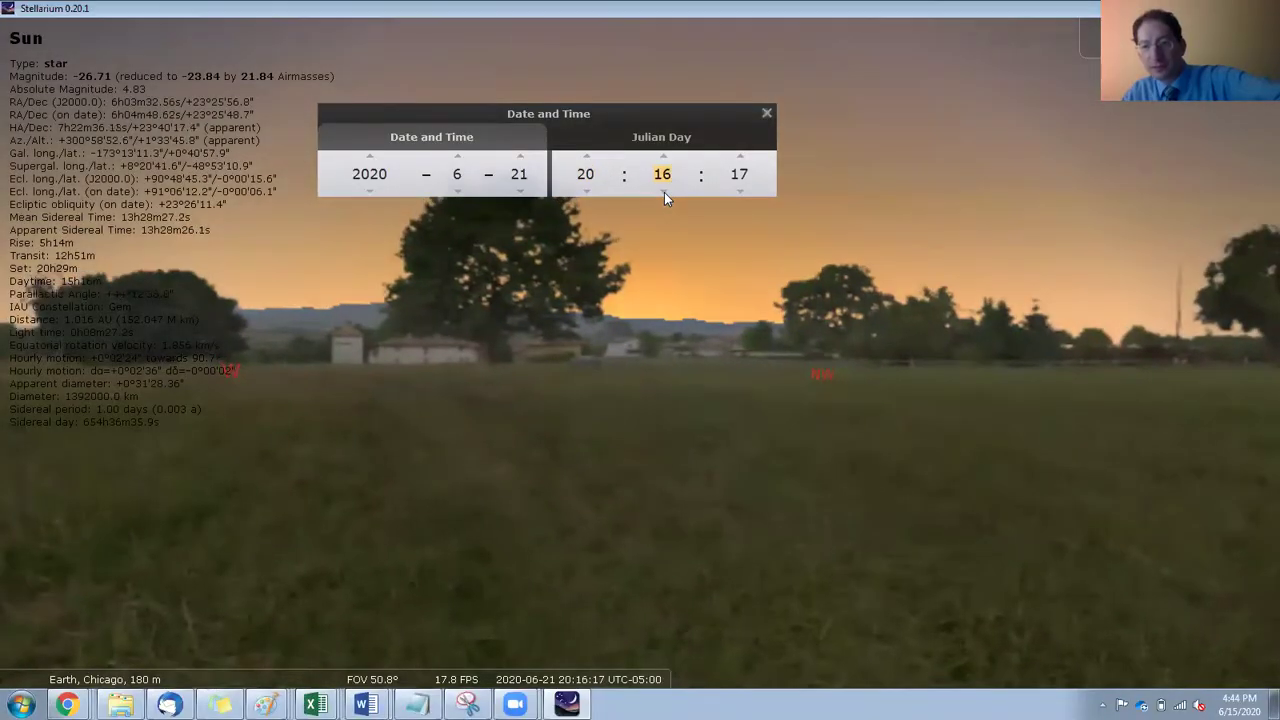
pyautogui.click(665, 195)
pyautogui.click(664, 157)
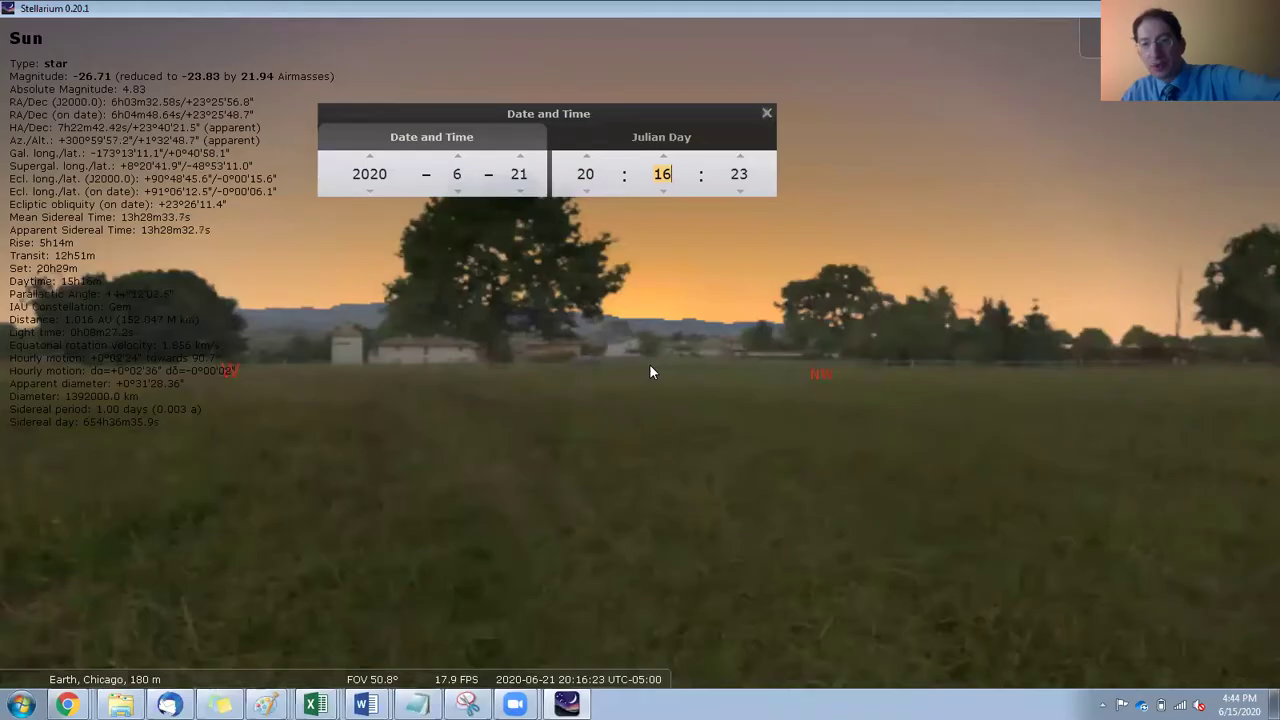
# Scroll the minutes back until the clock reads 18:52 with the Sun above the trees.
pyautogui.scroll(5, 648, 357)
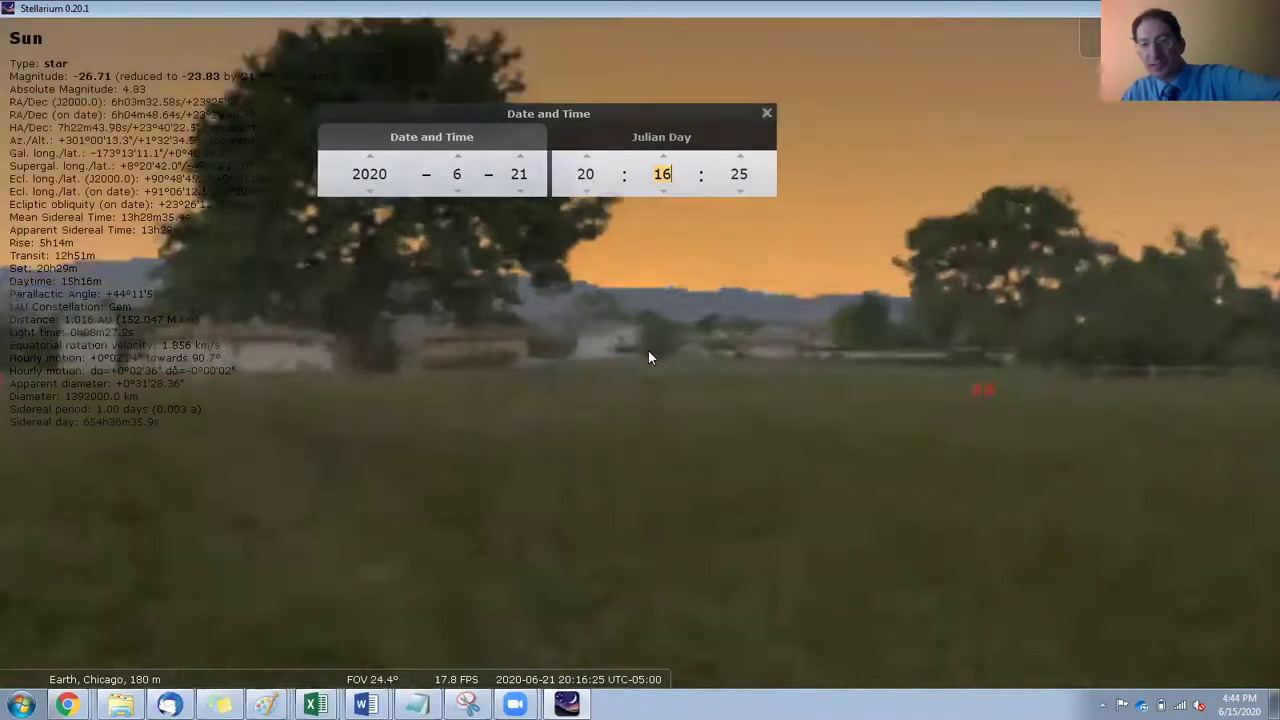
pyautogui.scroll(-8, 662, 193)
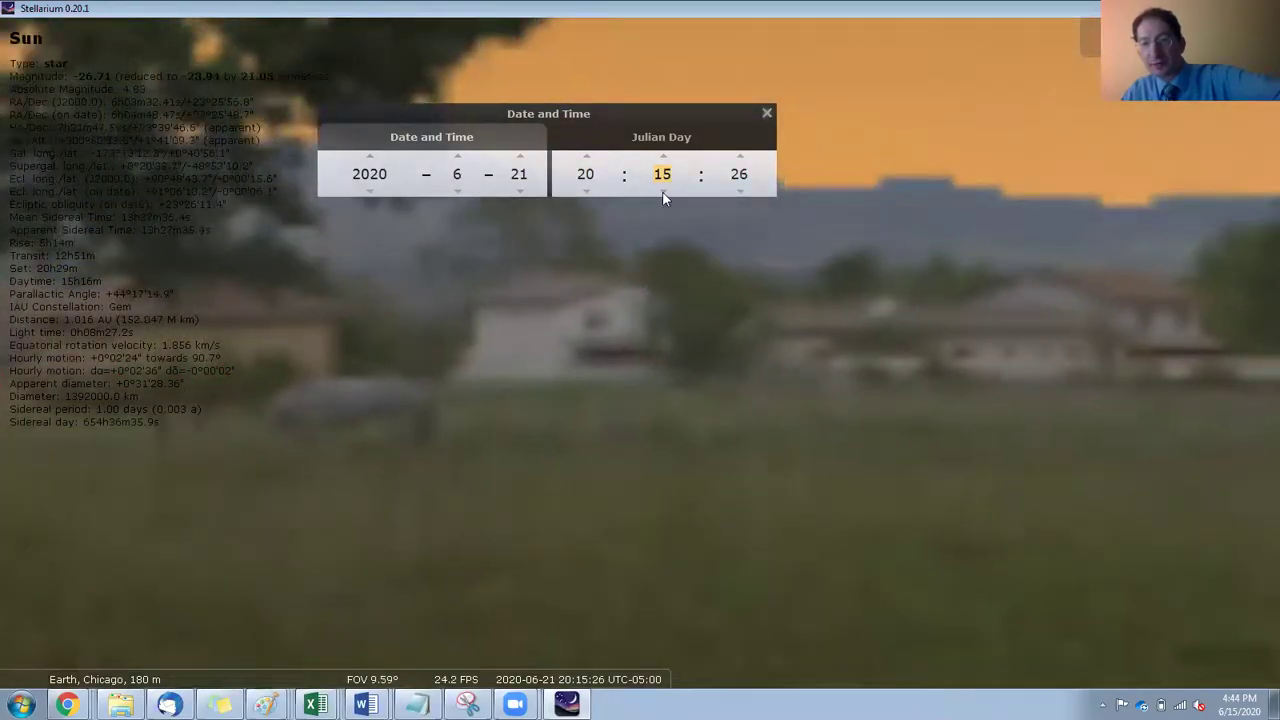
pyautogui.scroll(-12, 662, 197)
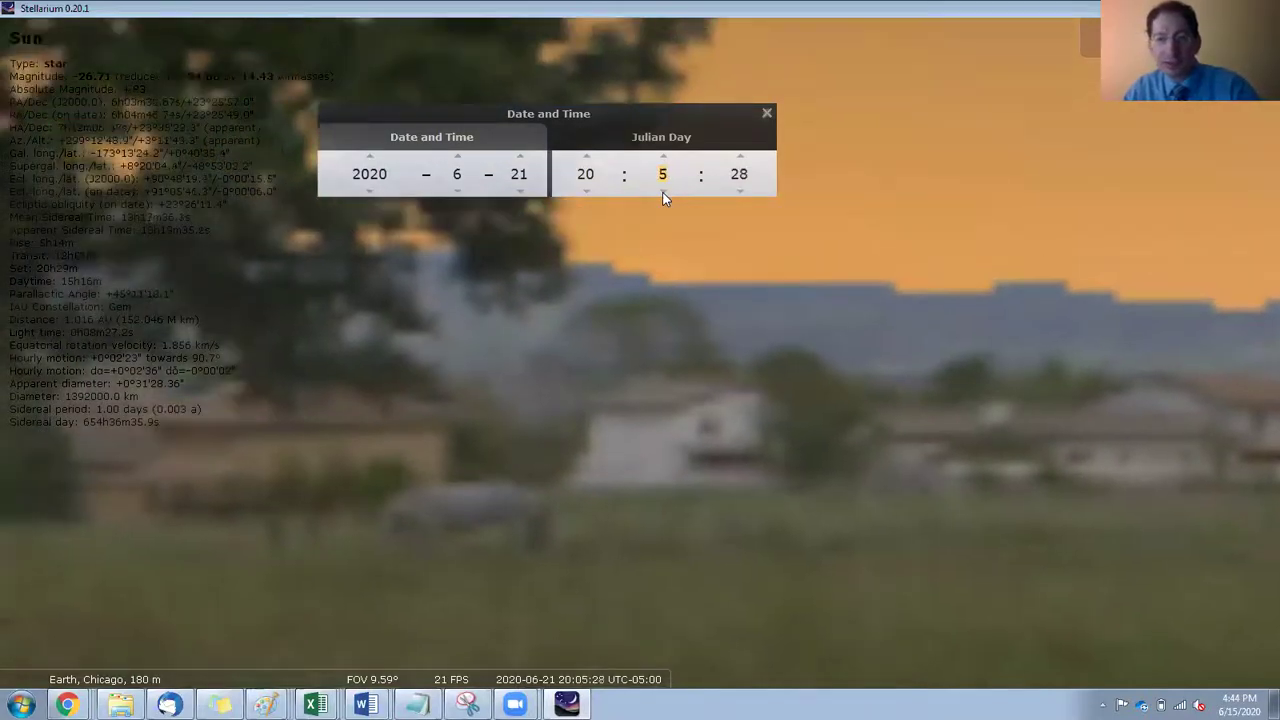
pyautogui.scroll(-13, 662, 197)
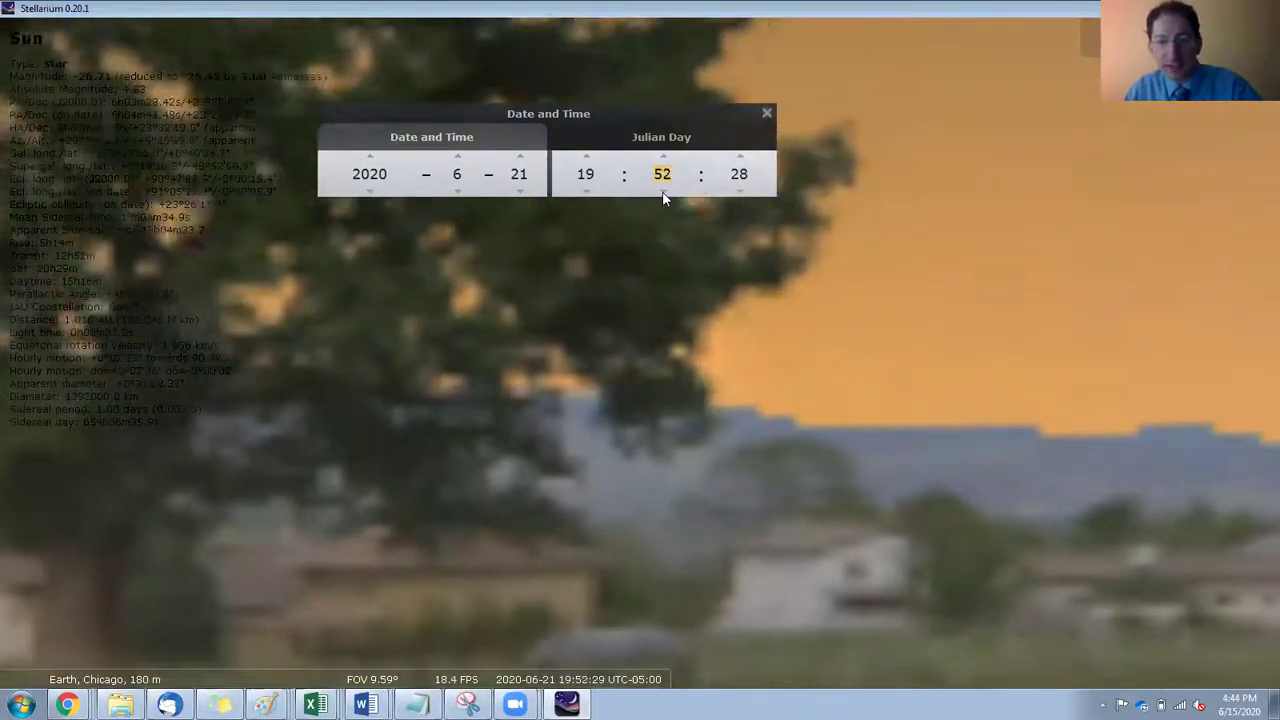
pyautogui.scroll(-13, 662, 197)
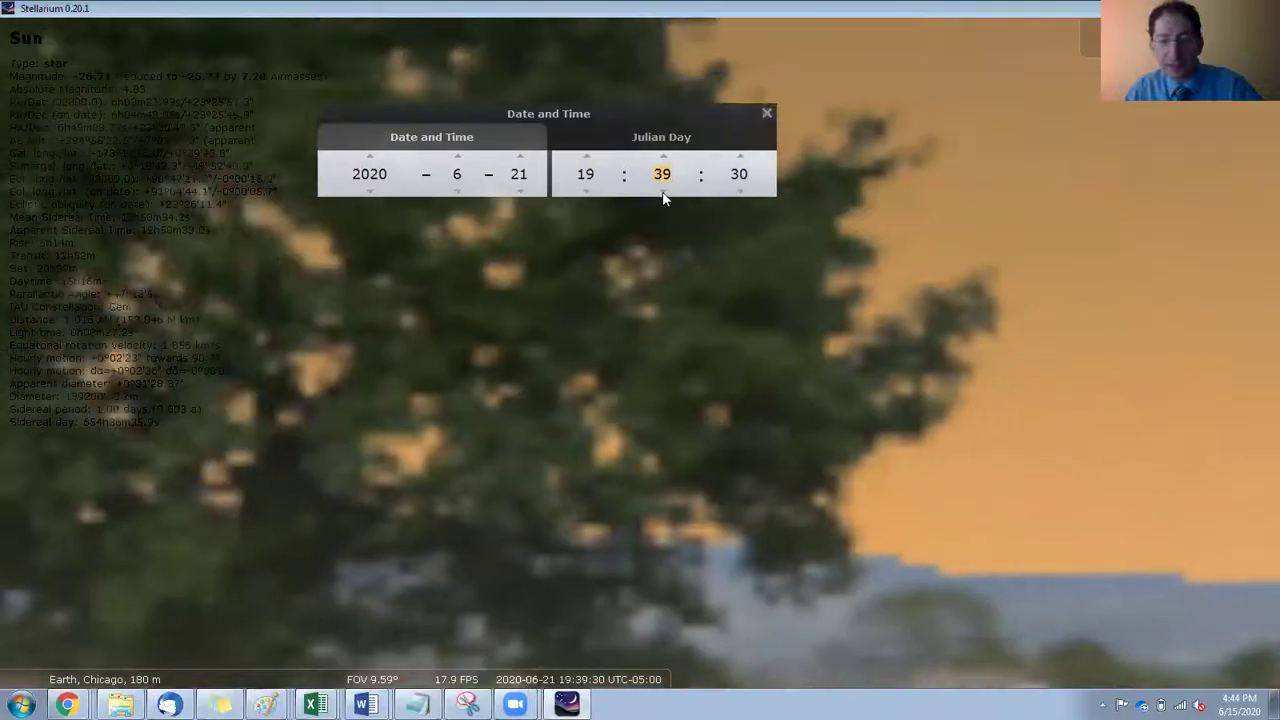
pyautogui.scroll(-13, 662, 197)
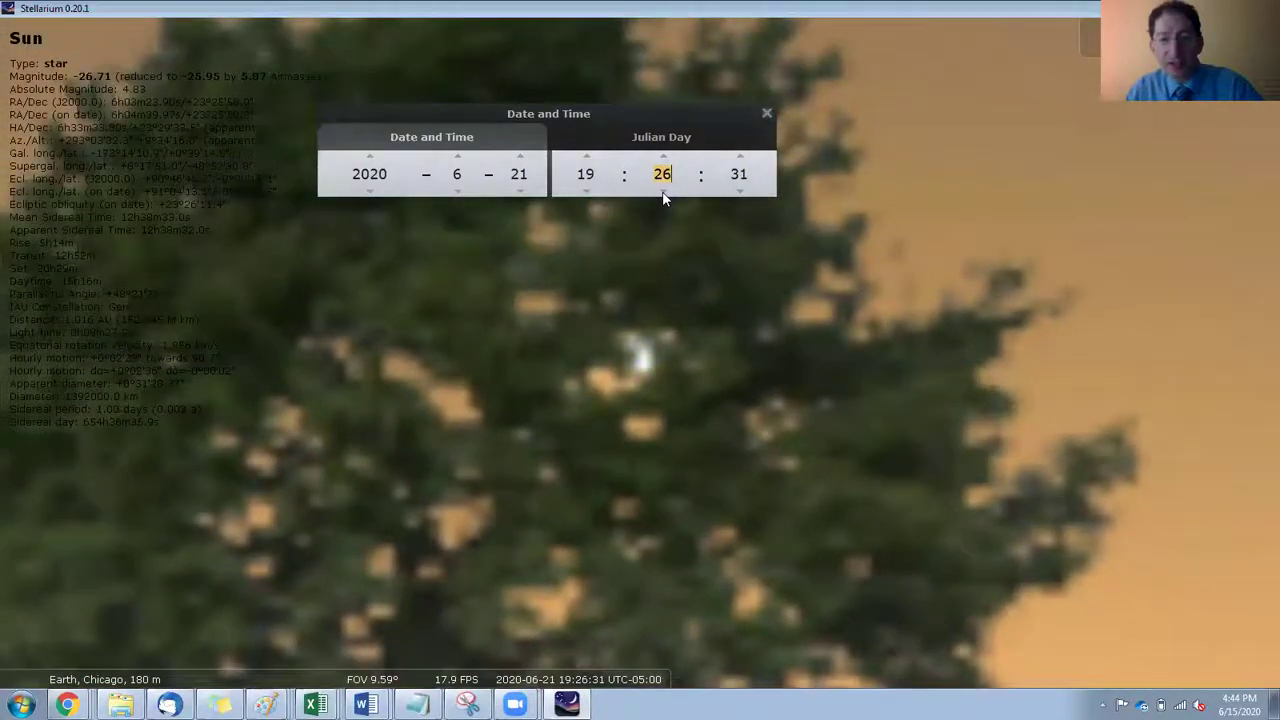
pyautogui.scroll(-13, 662, 197)
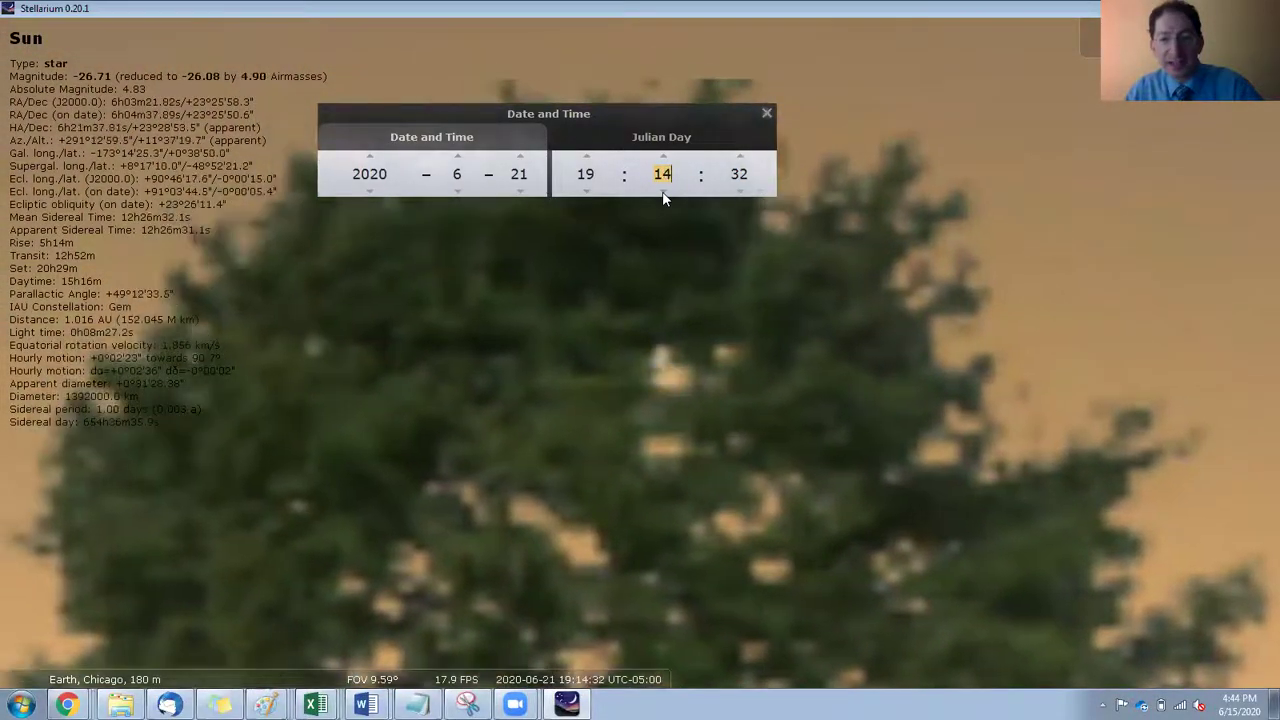
pyautogui.scroll(-12, 662, 197)
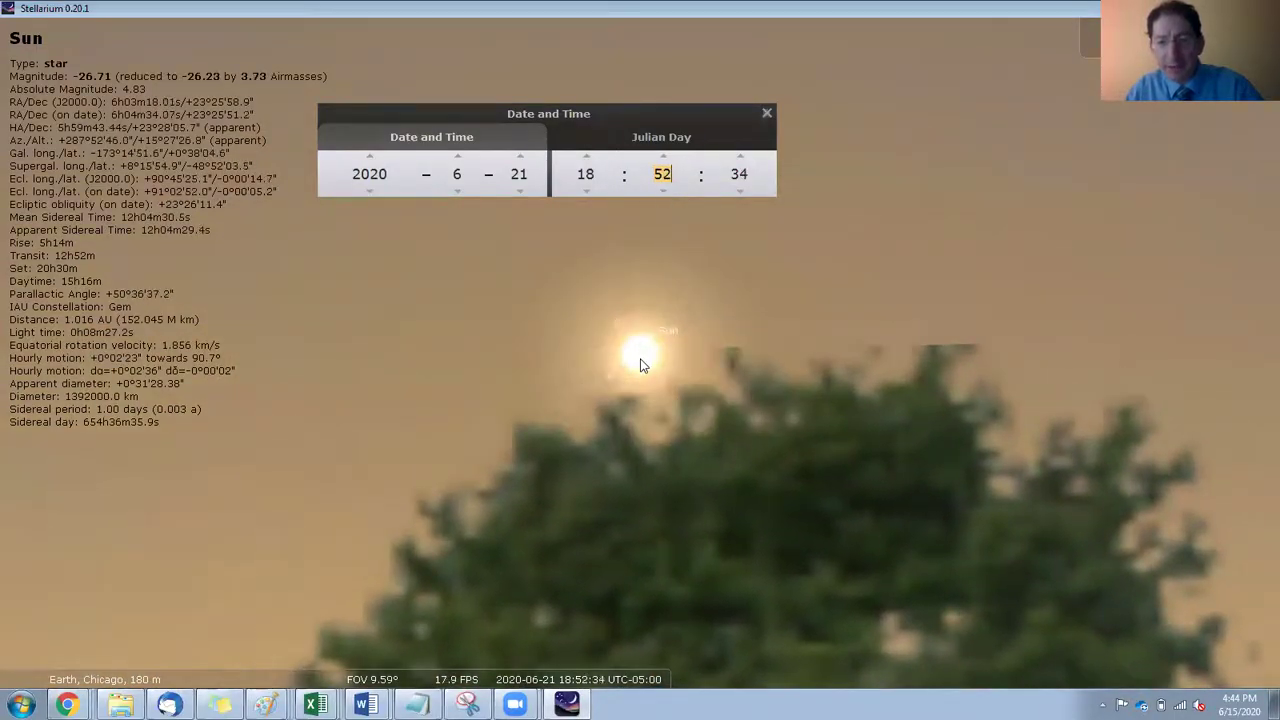
pyautogui.scroll(5, 642, 365)
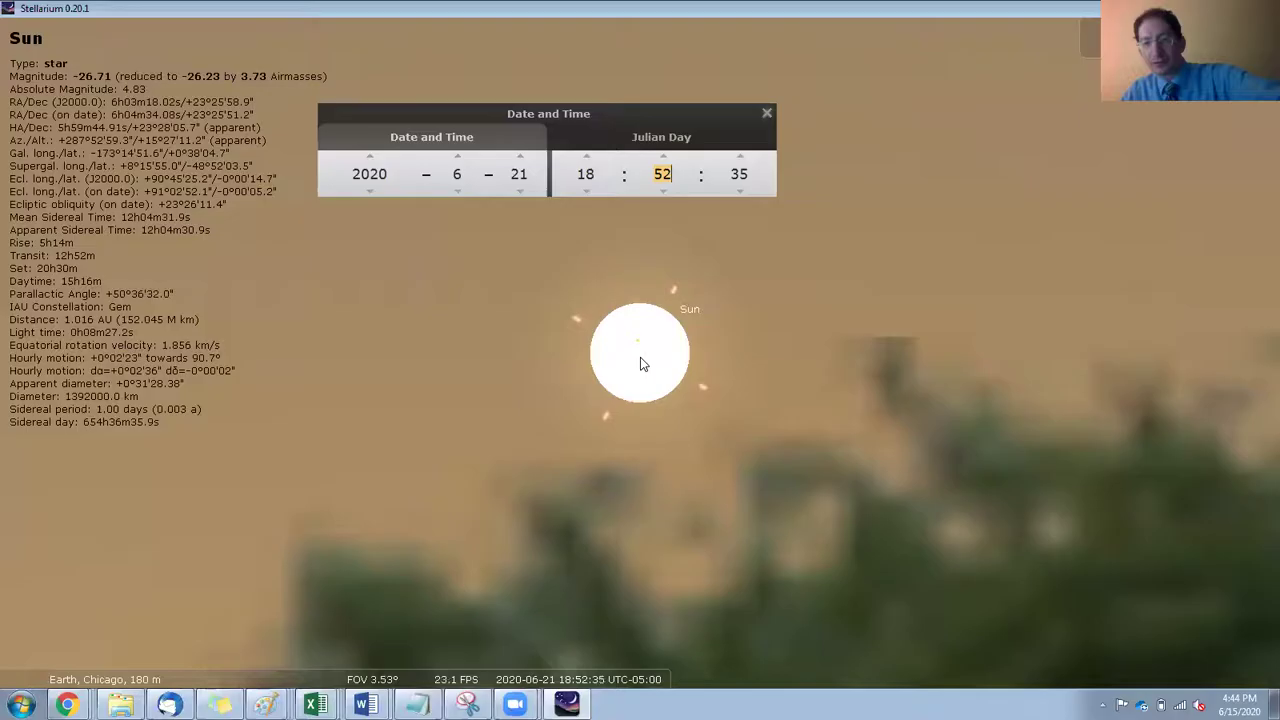
pyautogui.scroll(1, 642, 365)
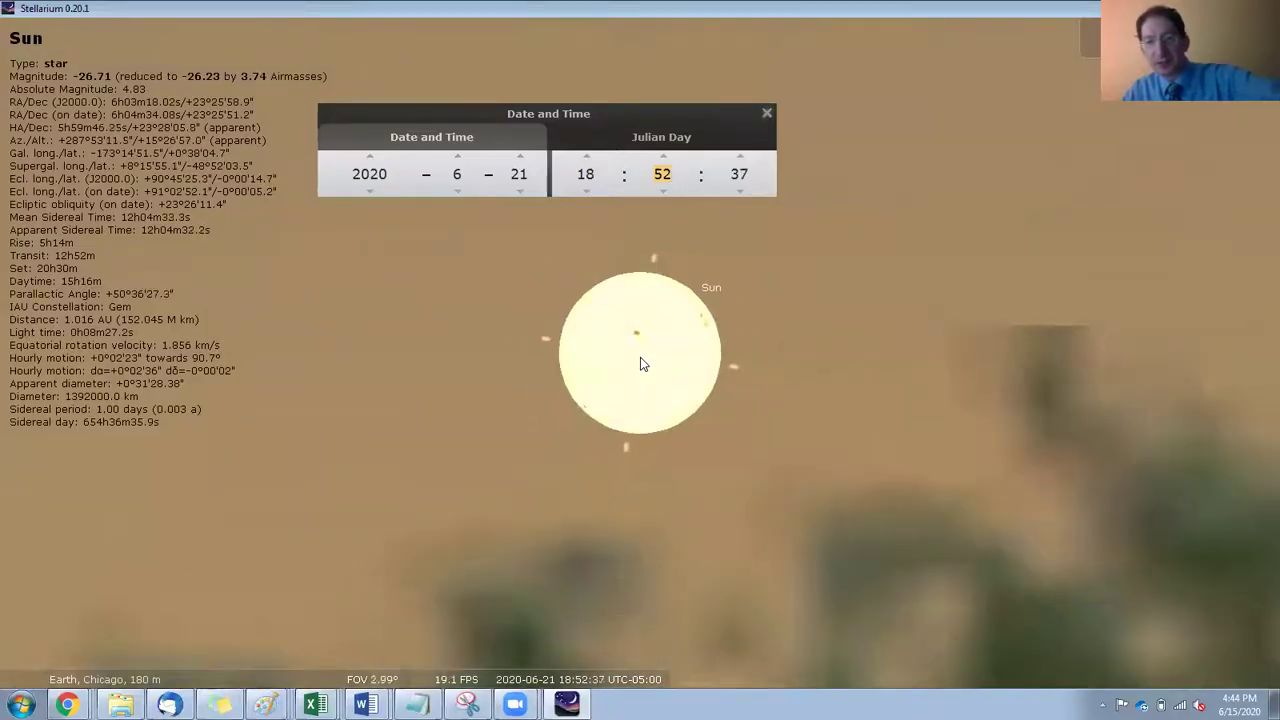
pyautogui.scroll(-3, 642, 364)
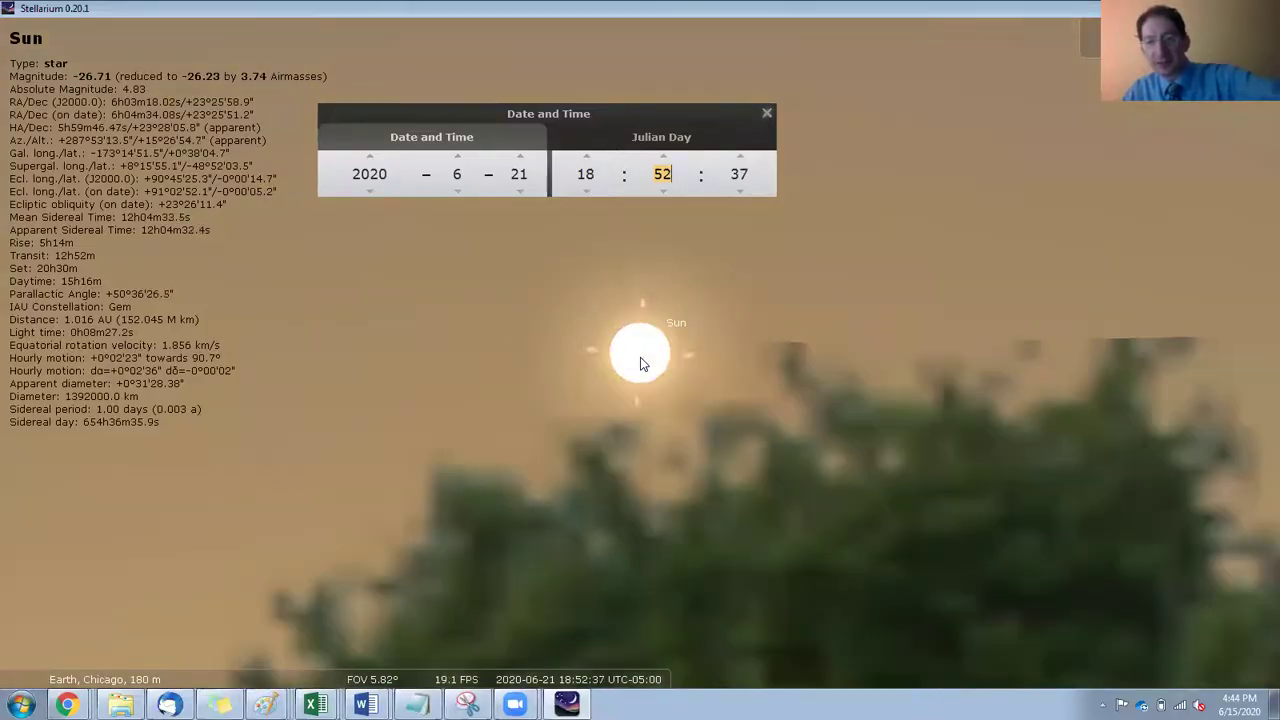
# Advance the minutes from 18:52 past 19:30 toward sunset.
pyautogui.click(665, 157)
pyautogui.click(665, 157)
pyautogui.click(665, 157)
pyautogui.click(665, 157)
pyautogui.click(665, 157)
pyautogui.click(665, 157)
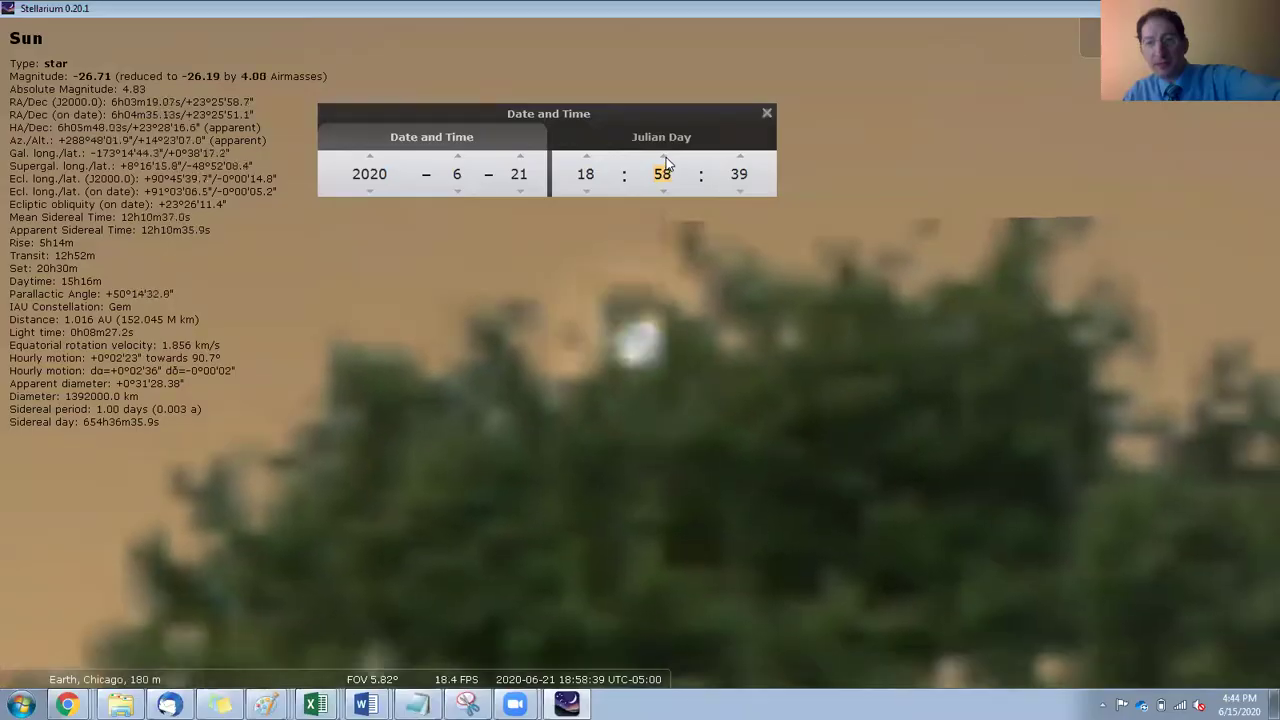
pyautogui.click(665, 157)
pyautogui.click(665, 157)
pyautogui.click(665, 157)
pyautogui.click(665, 157)
pyautogui.click(665, 157)
pyautogui.click(665, 157)
pyautogui.click(665, 157)
pyautogui.click(665, 157)
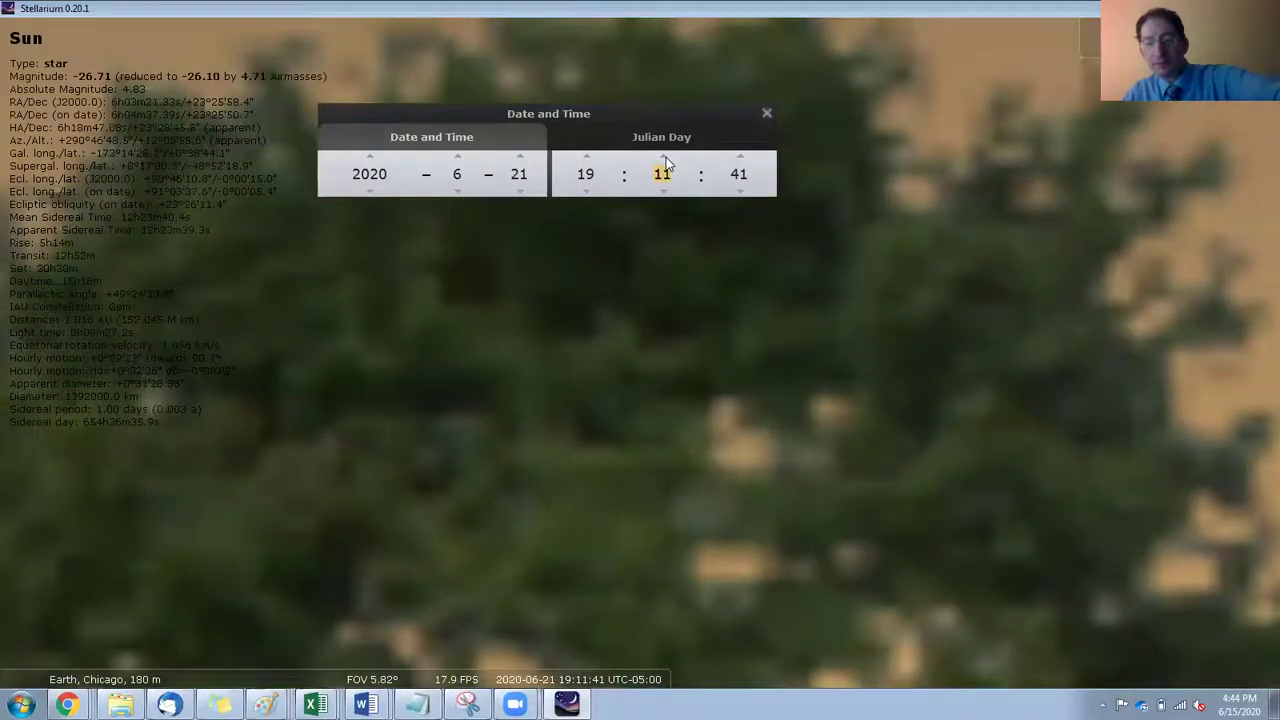
pyautogui.click(666, 157)
pyautogui.click(666, 157)
pyautogui.click(666, 157)
pyautogui.click(666, 157)
pyautogui.click(666, 157)
pyautogui.click(666, 157)
pyautogui.click(666, 157)
pyautogui.click(666, 157)
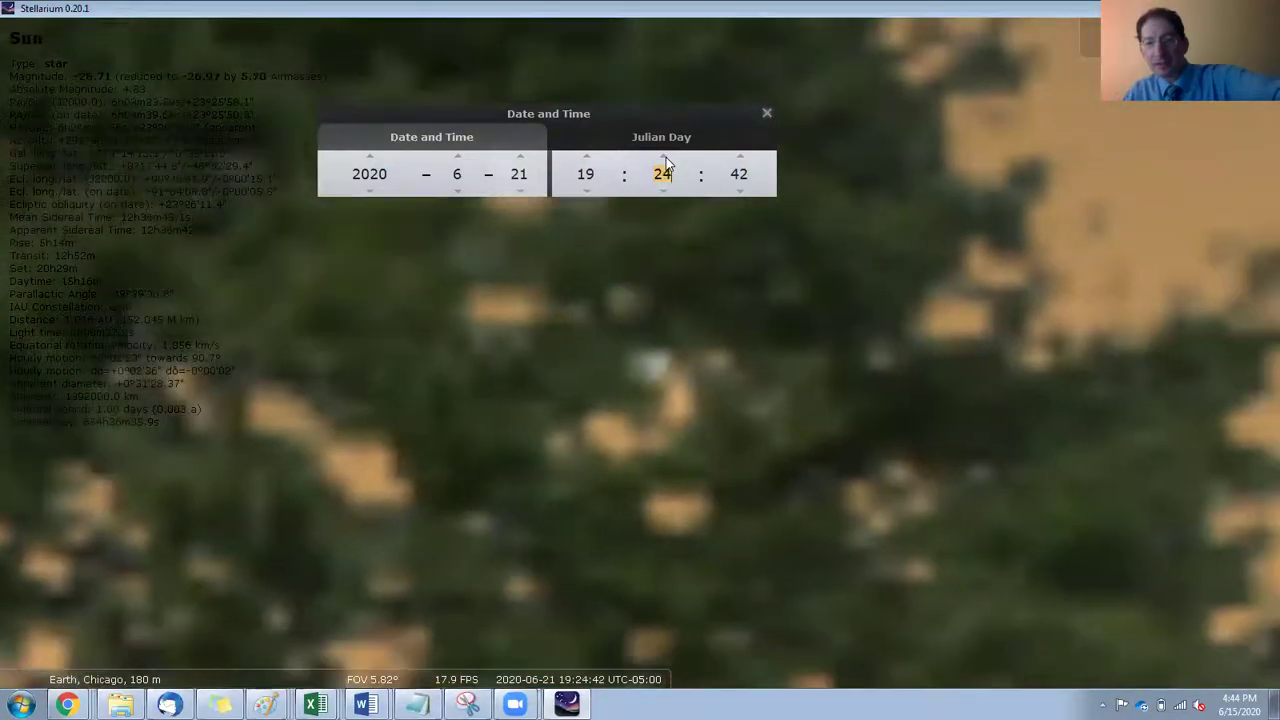
pyautogui.click(666, 157)
pyautogui.click(666, 157)
pyautogui.click(666, 157)
pyautogui.click(666, 157)
pyautogui.click(666, 157)
pyautogui.click(666, 157)
pyautogui.click(666, 157)
pyautogui.click(666, 157)
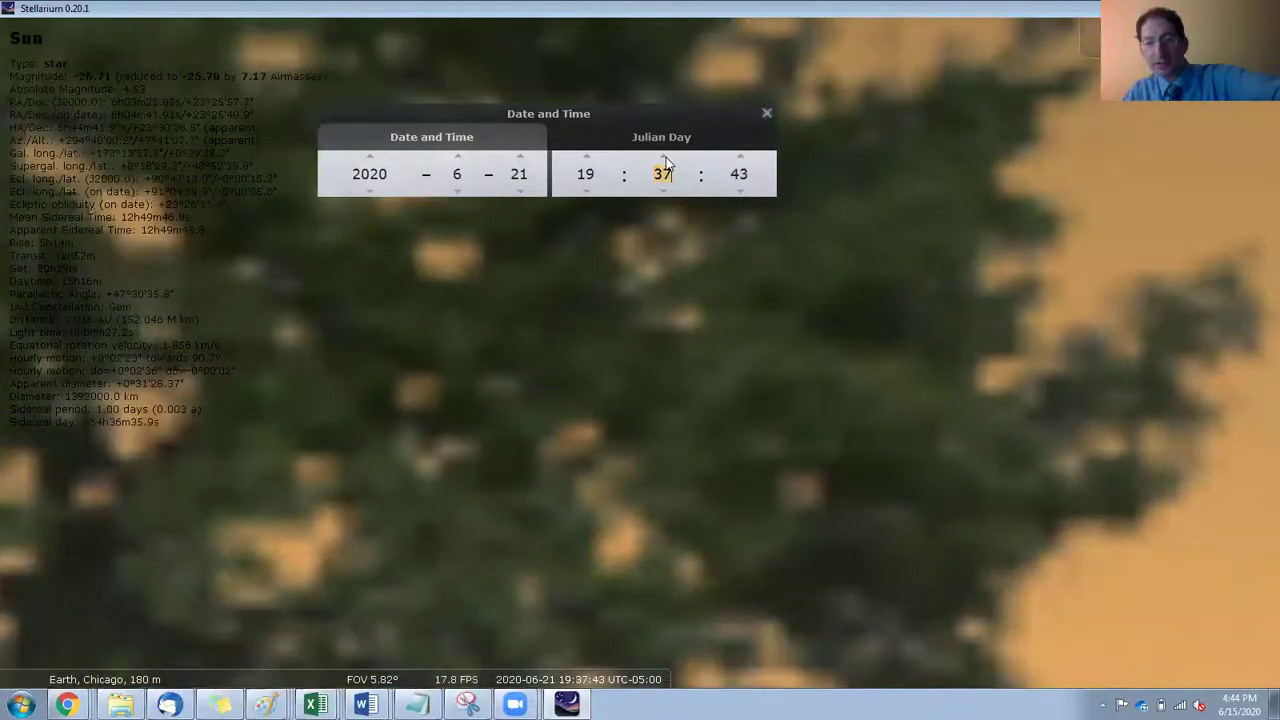
pyautogui.click(666, 157)
pyautogui.click(666, 157)
pyautogui.click(666, 157)
pyautogui.click(666, 157)
pyautogui.click(666, 157)
pyautogui.click(666, 157)
pyautogui.click(666, 157)
pyautogui.click(666, 157)
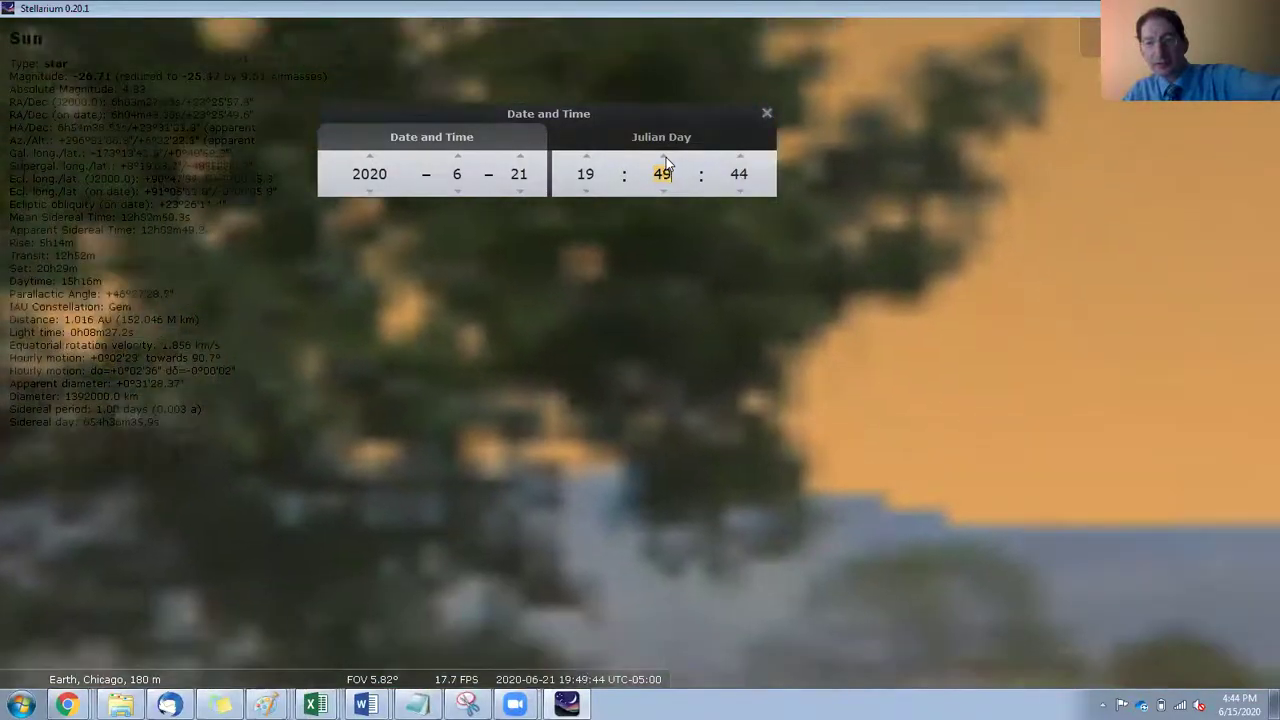
pyautogui.click(666, 157)
pyautogui.click(666, 157)
pyautogui.click(666, 157)
pyautogui.click(666, 157)
pyautogui.click(666, 157)
pyautogui.click(666, 157)
pyautogui.click(666, 157)
pyautogui.click(666, 157)
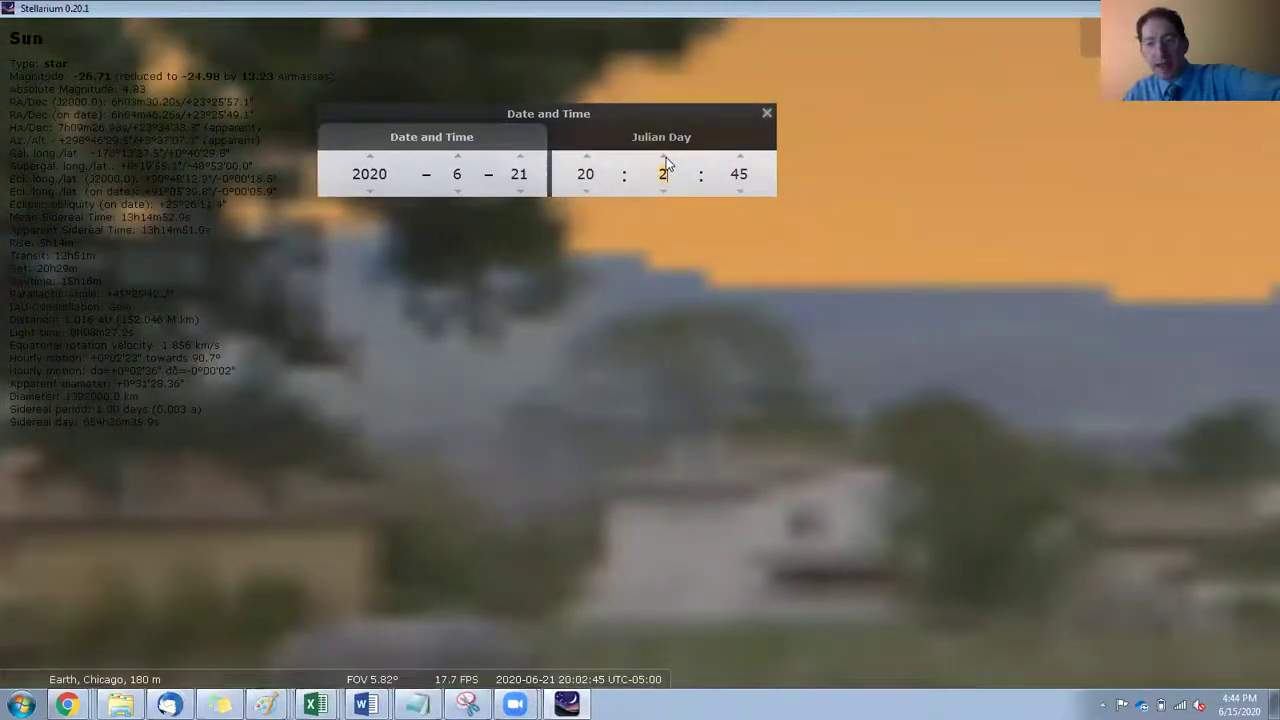
# Fine-tune the minutes down to 20:17 and back up to 20:18.
pyautogui.scroll(13, 666, 157)
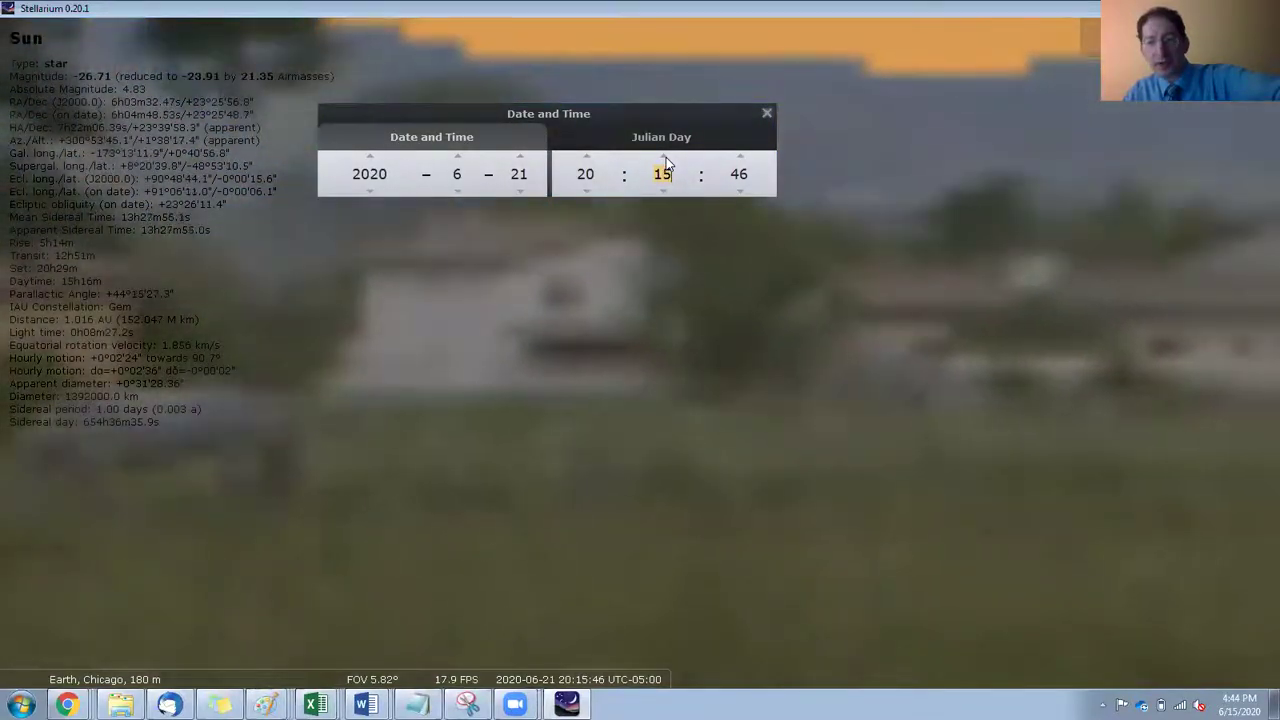
pyautogui.scroll(4, 666, 162)
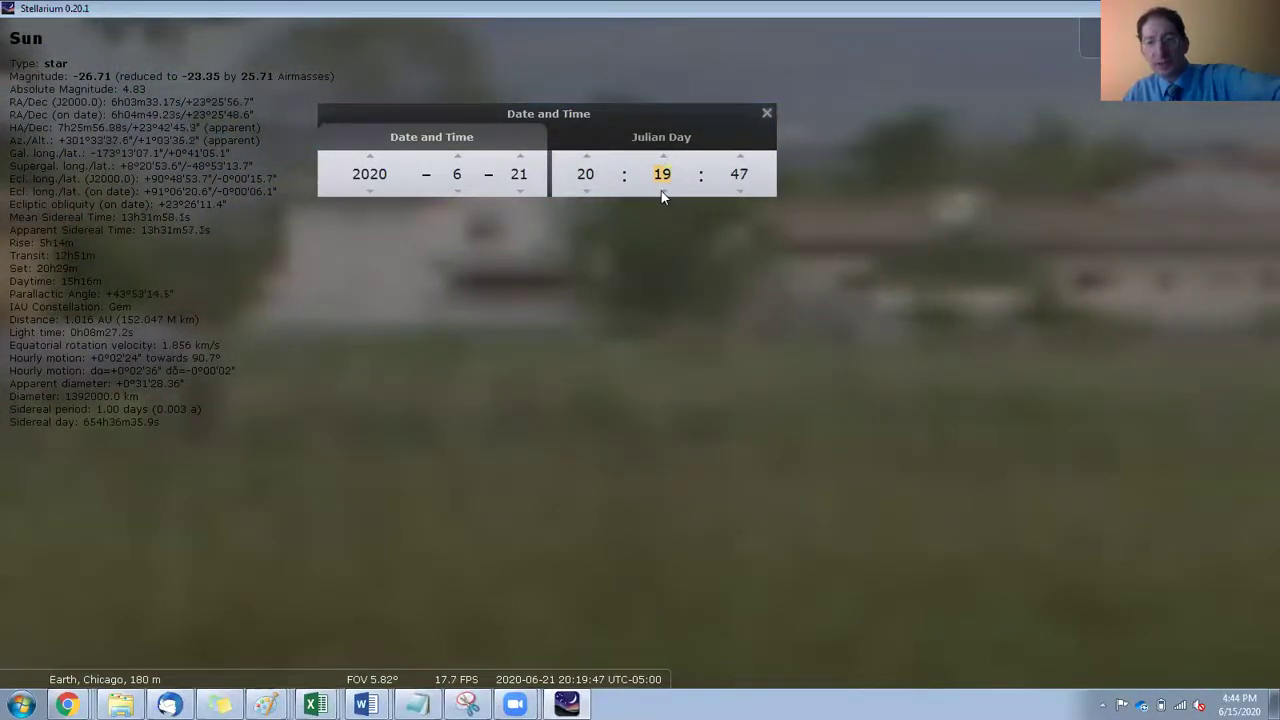
pyautogui.click(661, 191)
pyautogui.click(661, 191)
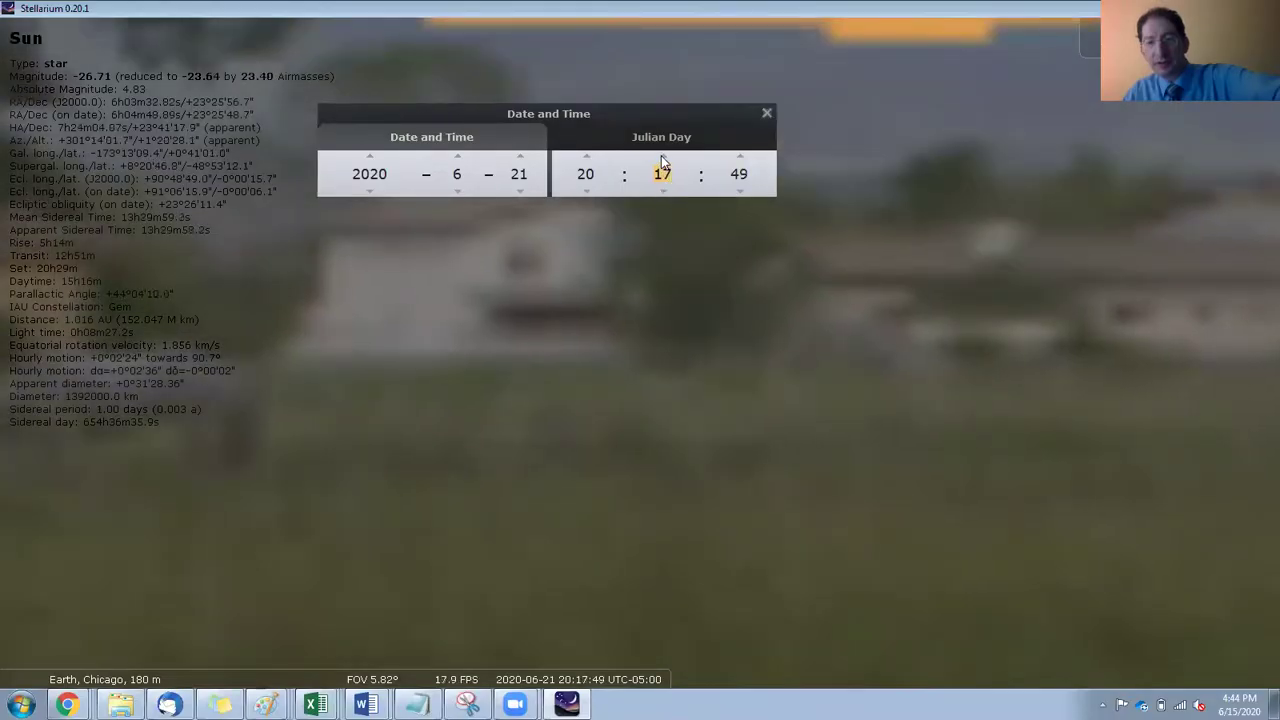
pyautogui.click(661, 156)
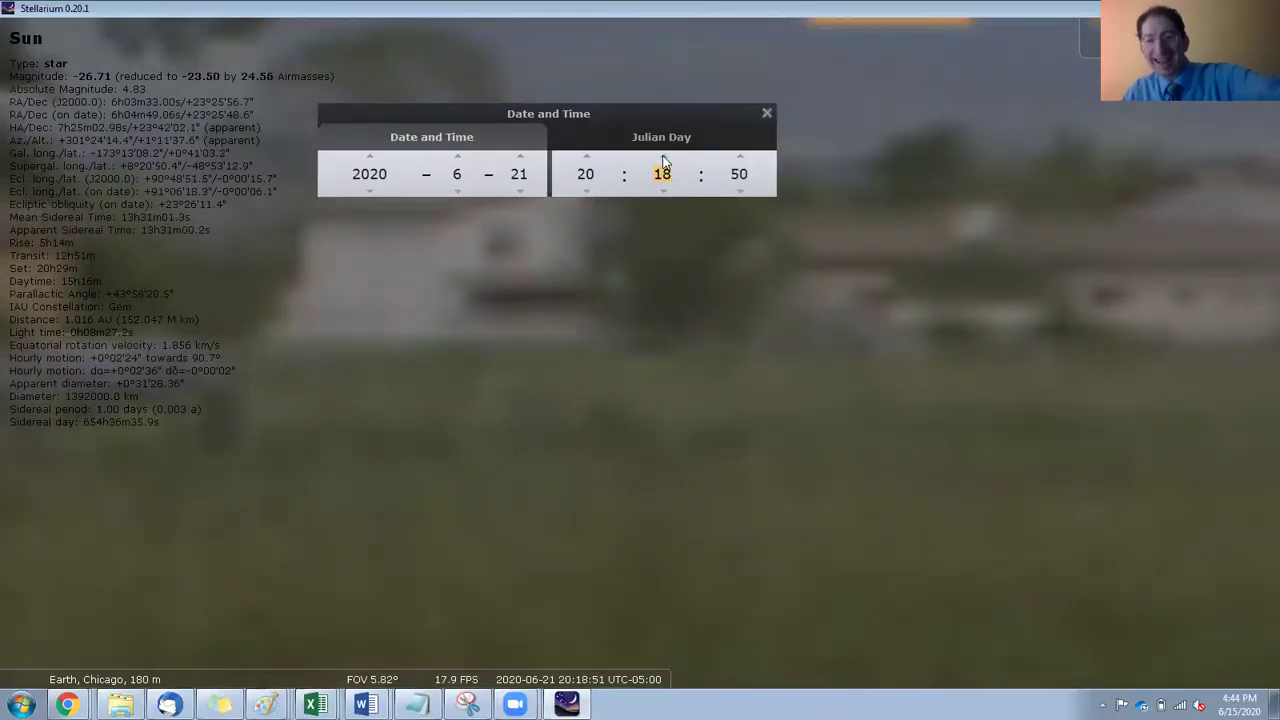